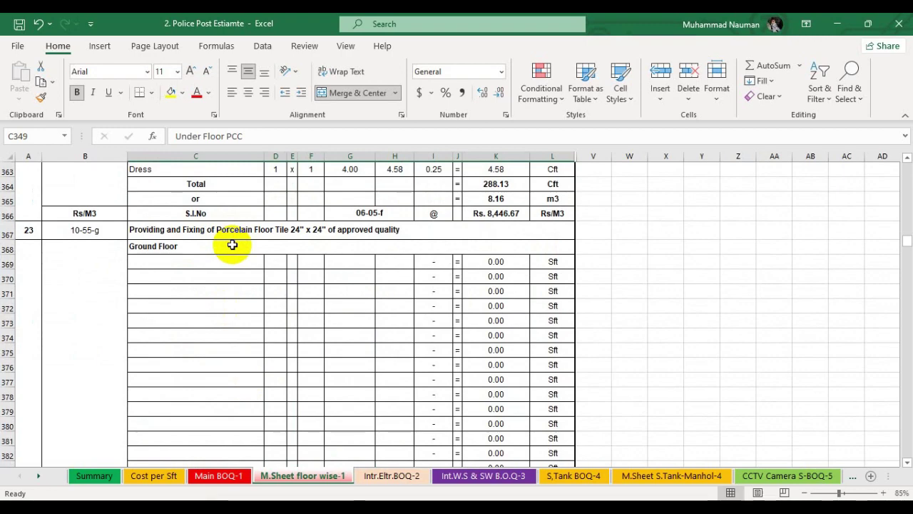
Review the Under Floor PCC room entries and the empty porcelain tile section, and examine the ground floor plan's rooms in AutoCAD
scroll(218, 285, "up", 6)
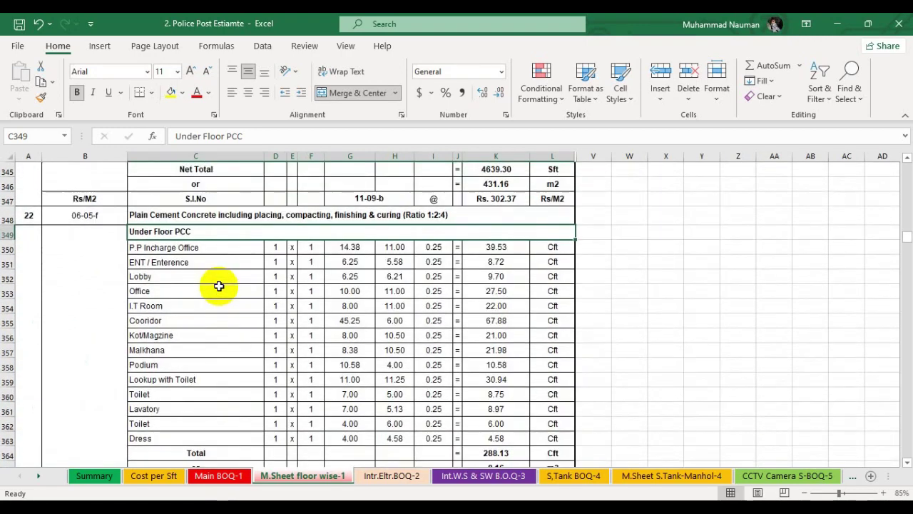
scroll(233, 290, "down", 6)
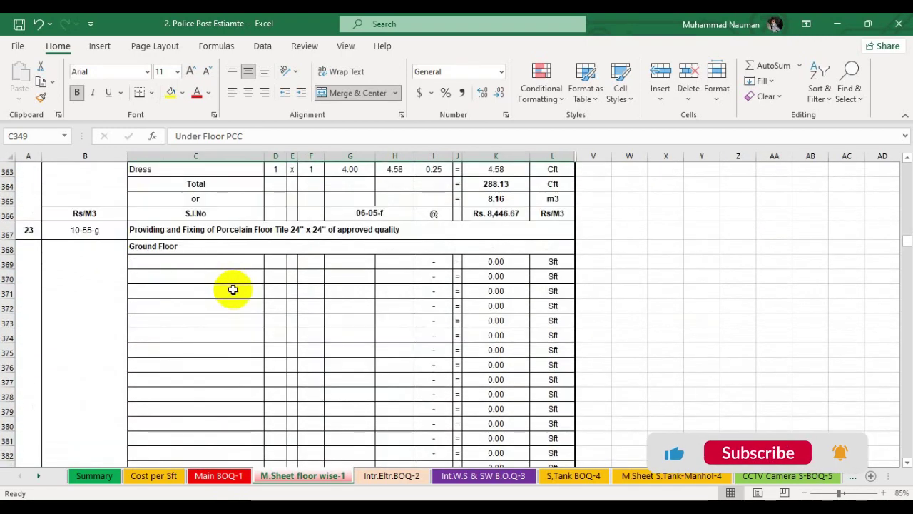
left_click(224, 260)
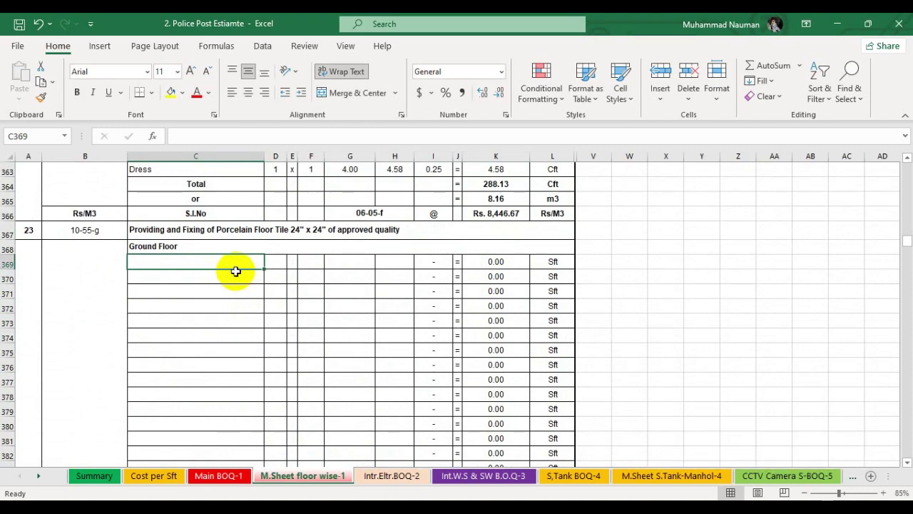
scroll(218, 297, "up", 5)
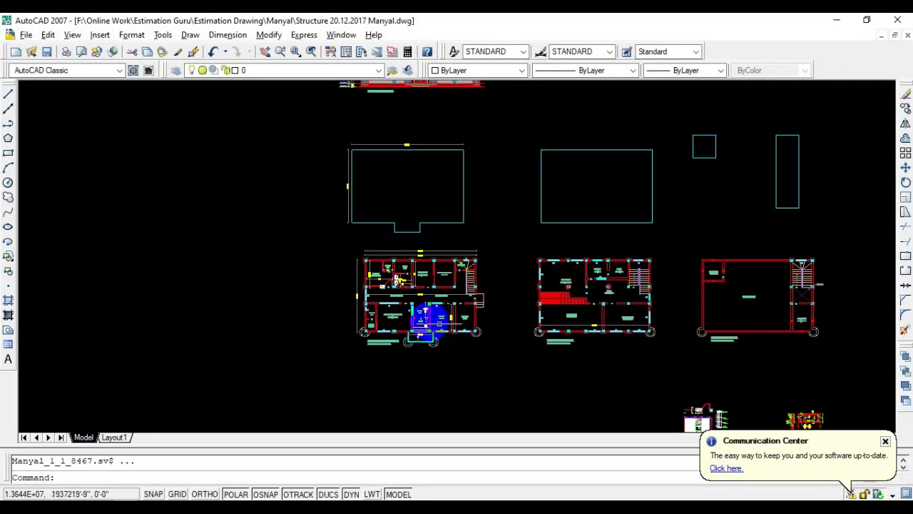
scroll(421, 320, "up", 5)
scroll(423, 319, "down", 2)
scroll(422, 285, "down", 2)
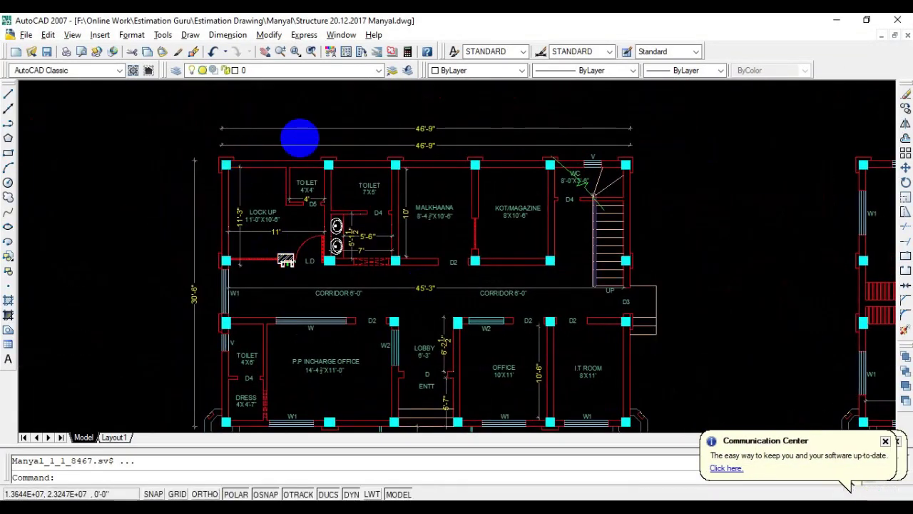
scroll(558, 368, "down", 3)
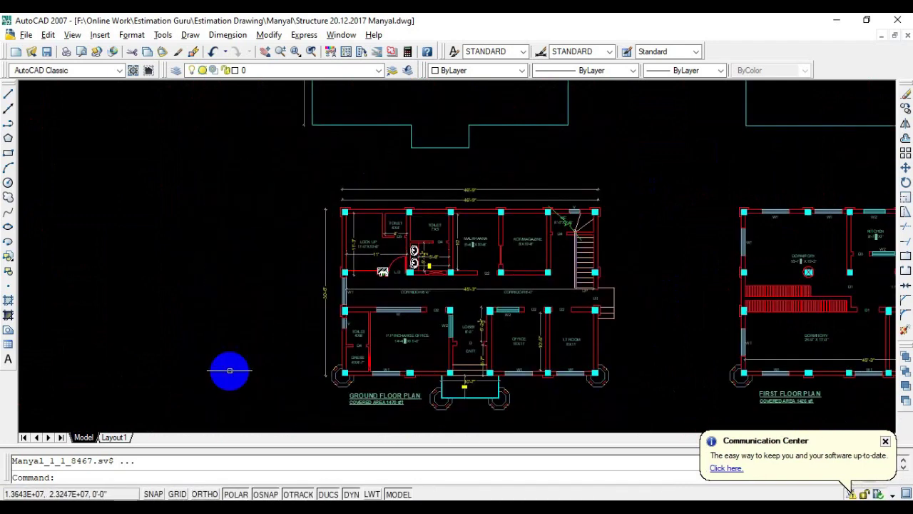
scroll(496, 341, "up", 5)
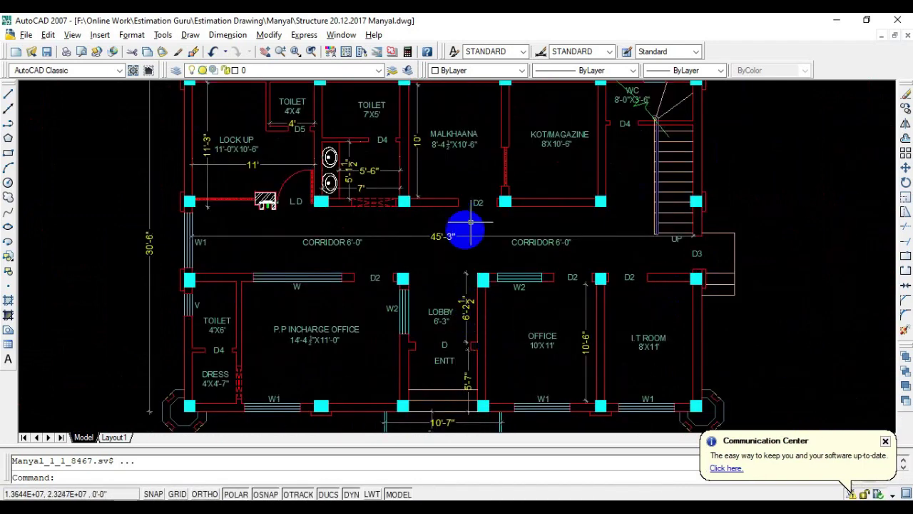
scroll(452, 241, "down", 2)
scroll(461, 238, "up", 2)
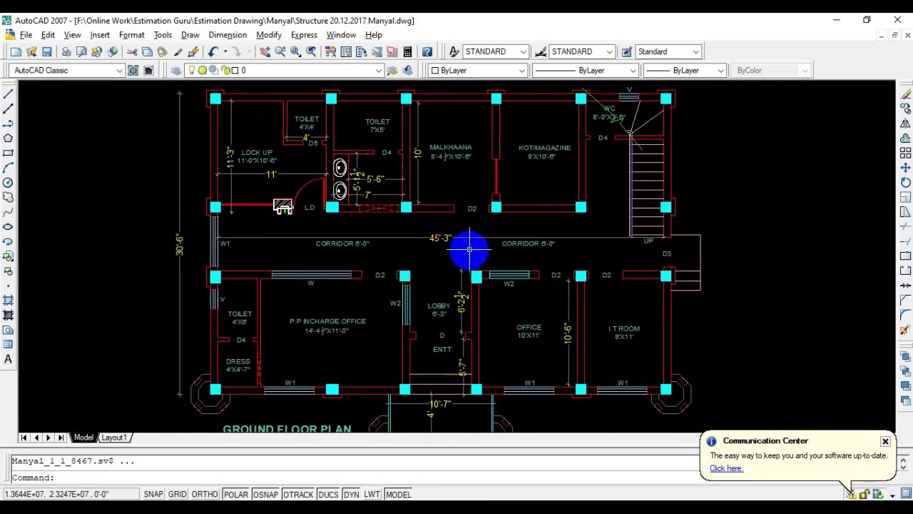
left_click_drag(470, 246, 431, 257)
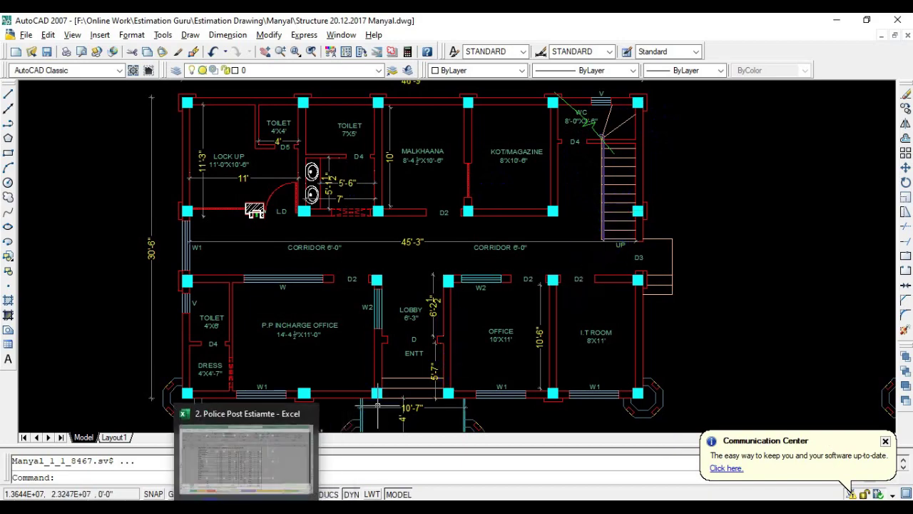
In Excel, copy the Under Floor PCC rows from P.P Incharge Office to Lookup with Toilet into item 23's Ground Floor section from row 369
left_click(249, 457)
left_click_drag(7, 205, 4, 325)
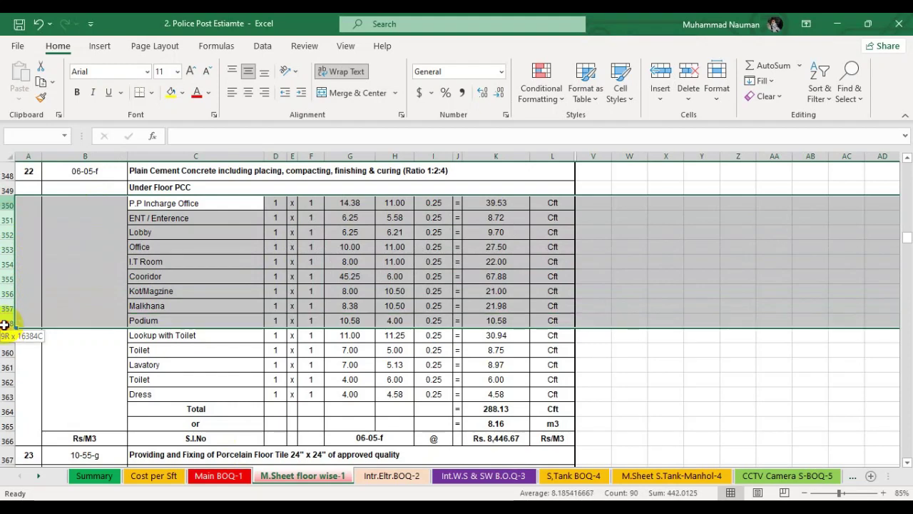
left_click_drag(5, 334, 5, 337)
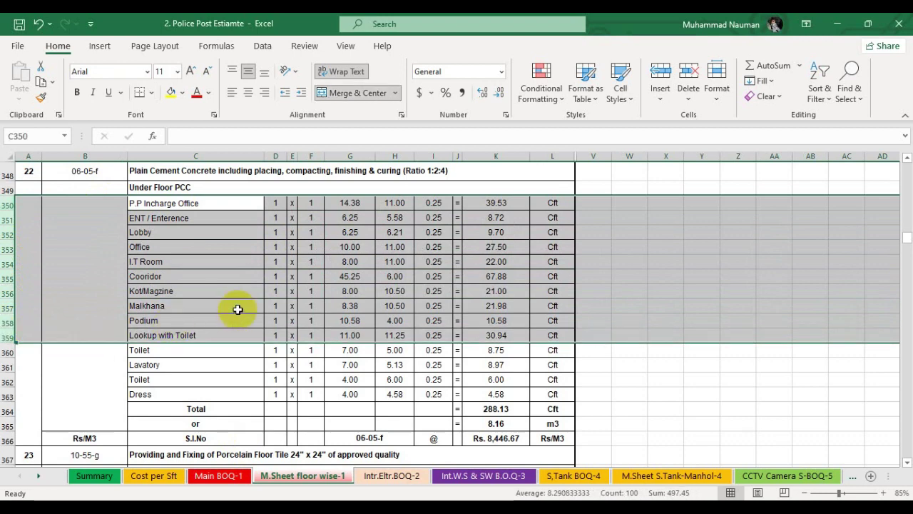
key("ctrl+c")
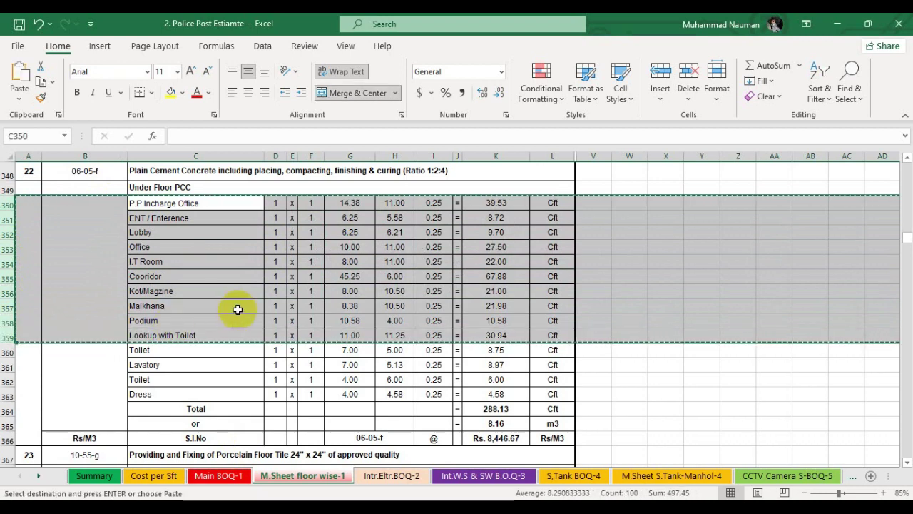
scroll(238, 309, "down", 5)
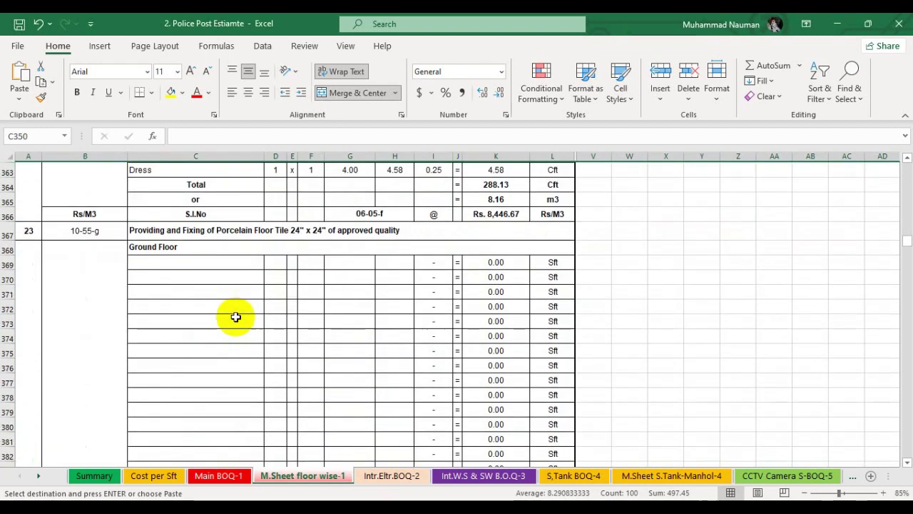
scroll(235, 317, "down", 1)
left_click(7, 221)
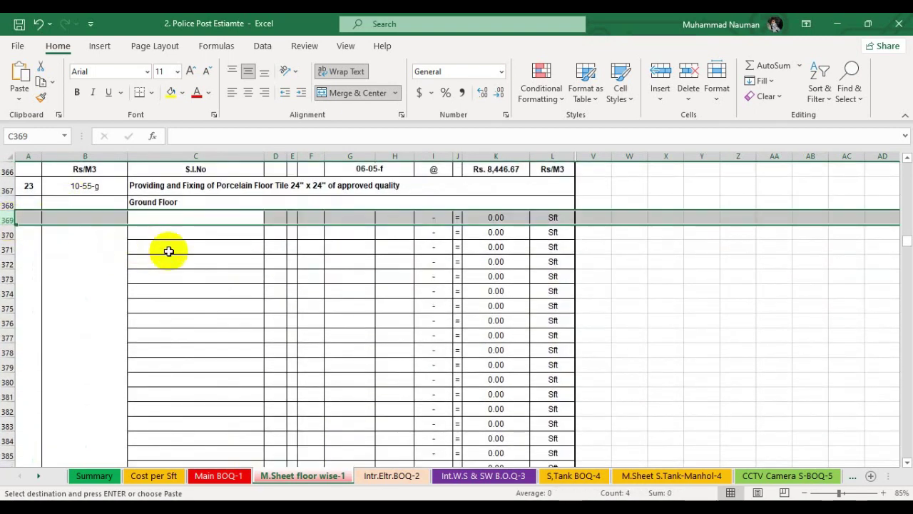
key("ctrl+v")
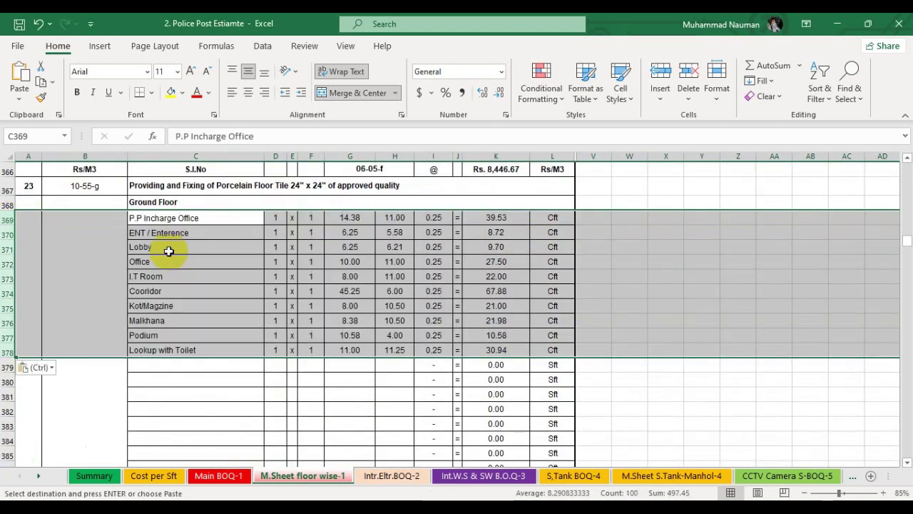
Change the unit of the copied room rows 369 to 378 to Sft by copying it from row 379
left_click(536, 369)
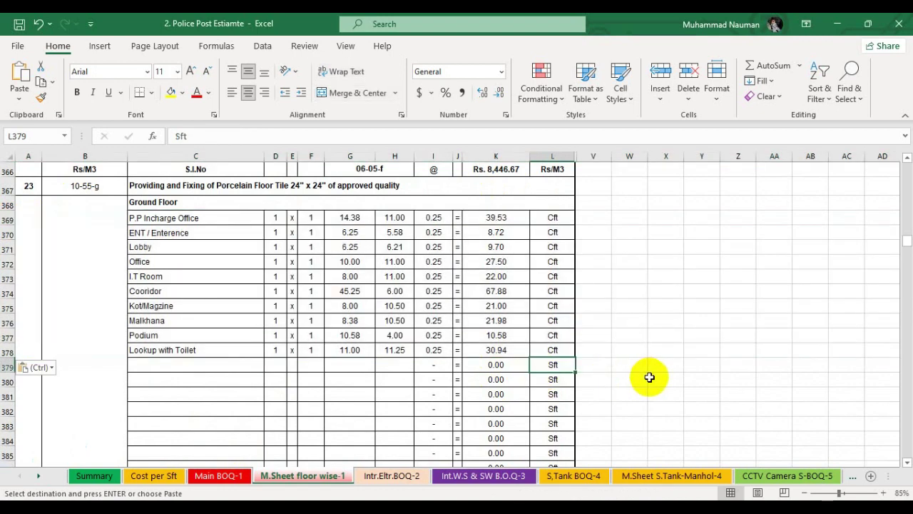
left_click_drag(550, 350, 547, 220)
key("ctrl+v")
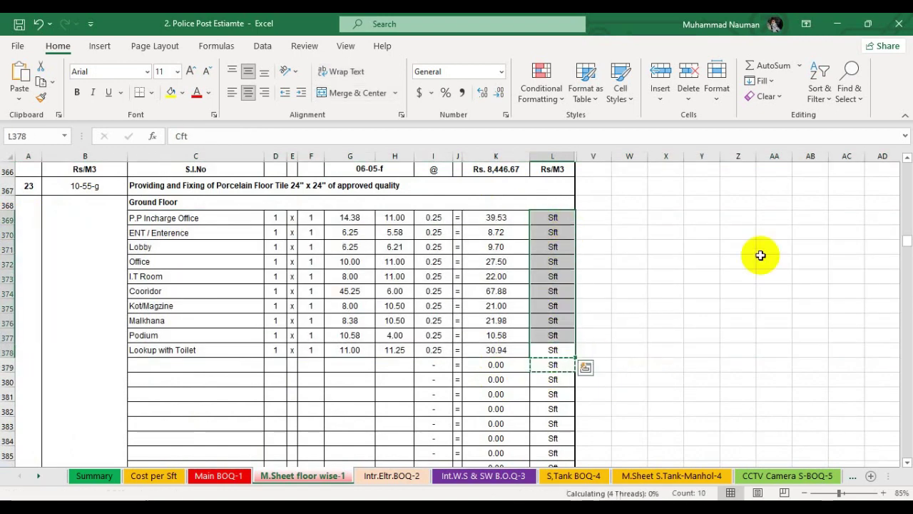
left_click_drag(702, 261, 663, 261)
Clear the thickness values in column I for the copied room rows 369 to 378
left_click_drag(443, 214, 435, 350)
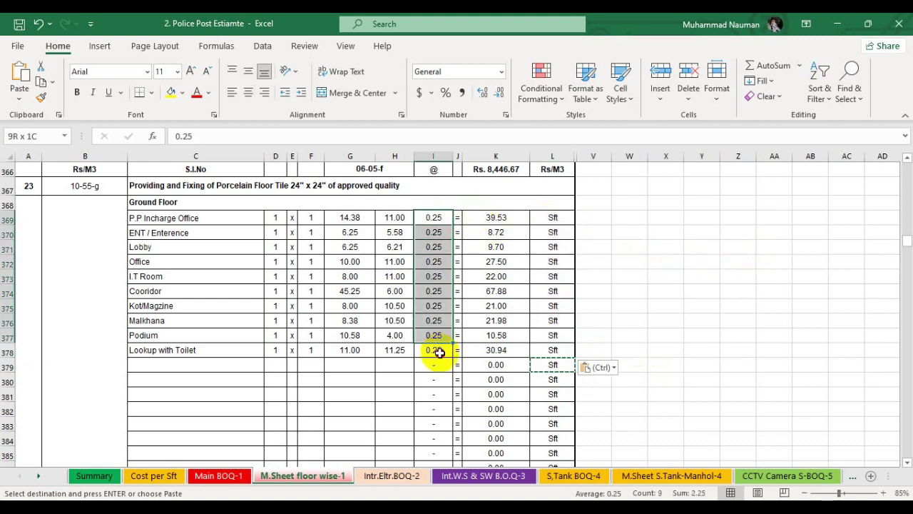
key("Escape")
key("Delete")
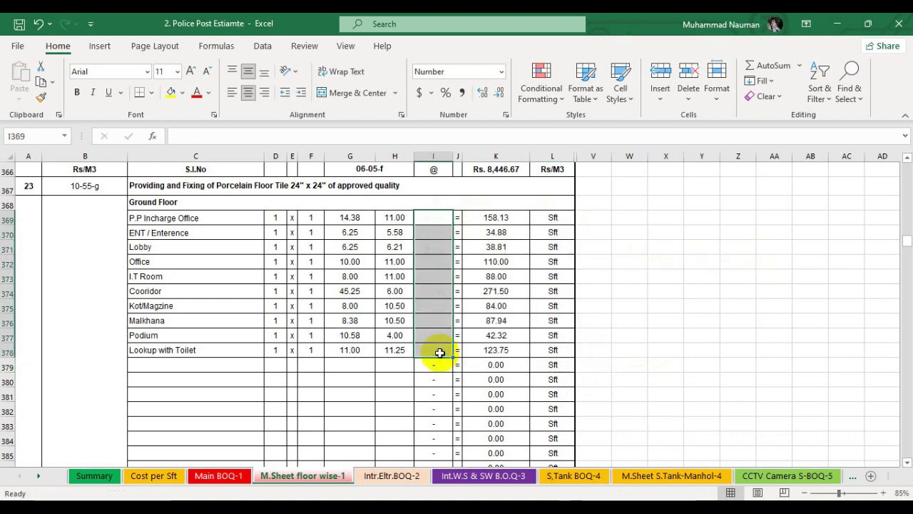
Change the description in row 378 to "Lookup without Toilet"
left_click(221, 365)
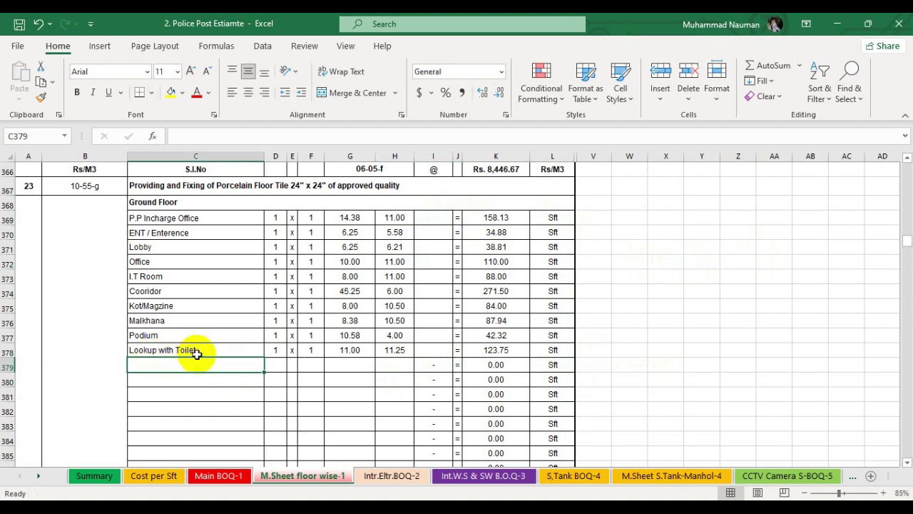
left_click(193, 350)
double_click(194, 350)
left_click_drag(195, 350, 161, 351)
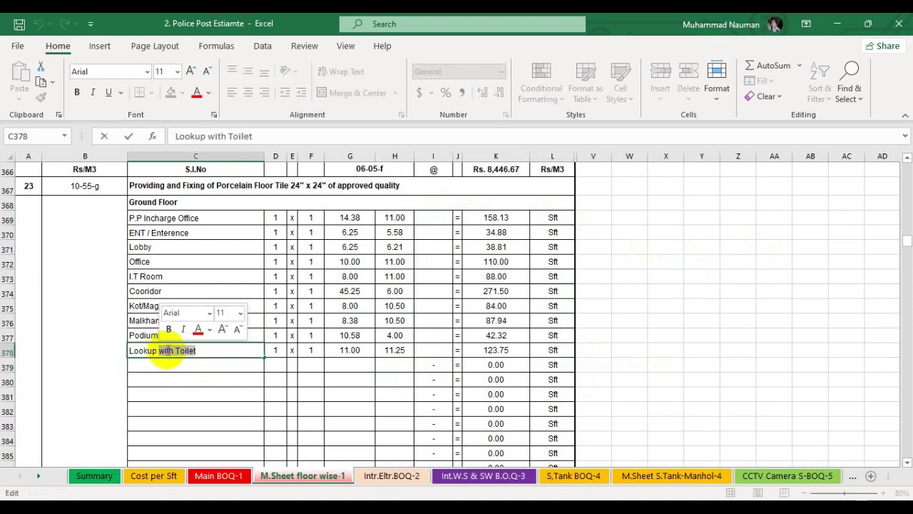
left_click(175, 351)
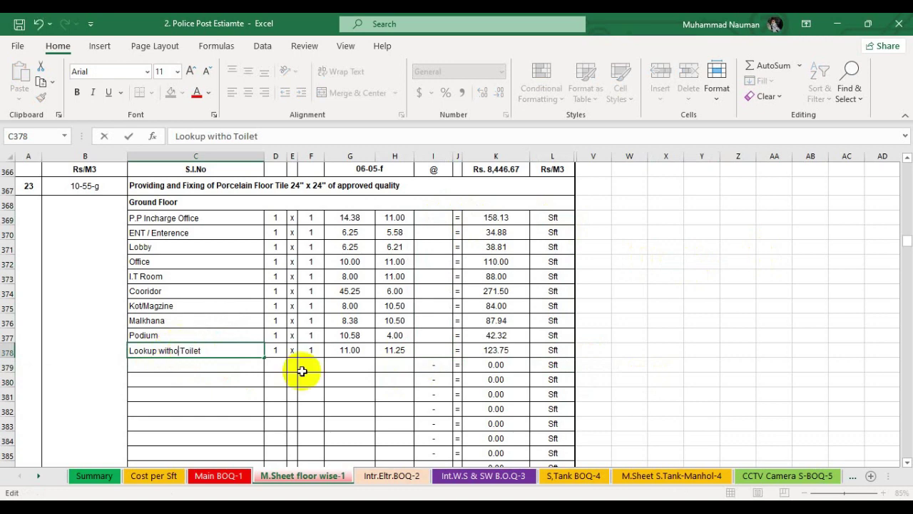
key("Return")
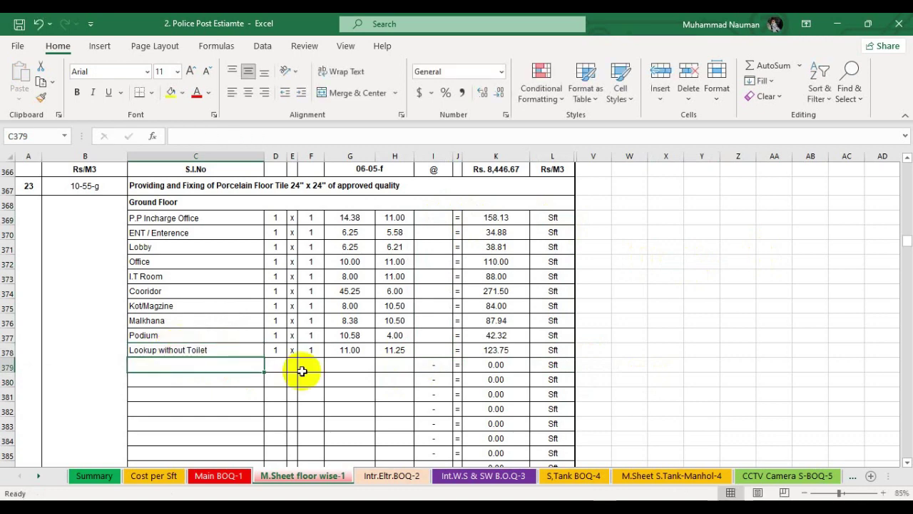
Add a "Deduct Toilet" entry in row 379 with the quantity -1 x 1
type("Toilet")
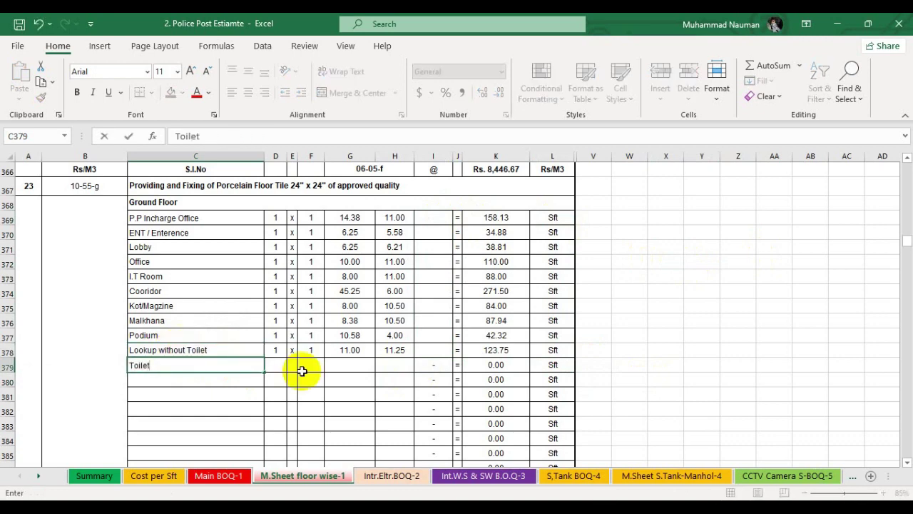
scroll(303, 370, "down", 1)
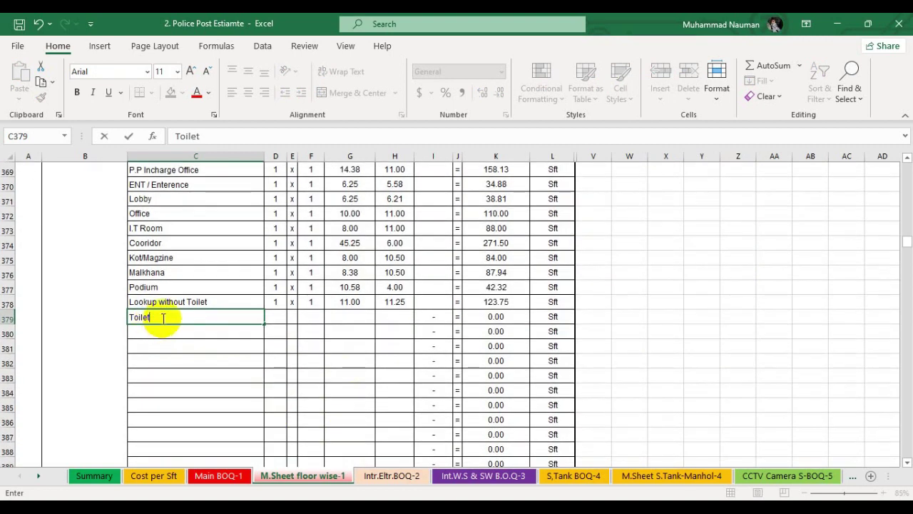
left_click(130, 317)
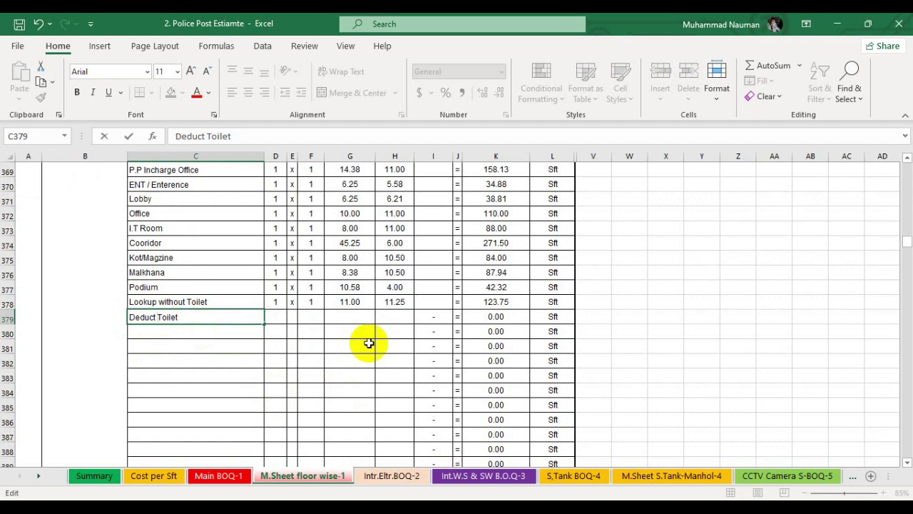
key("Tab")
type("-")
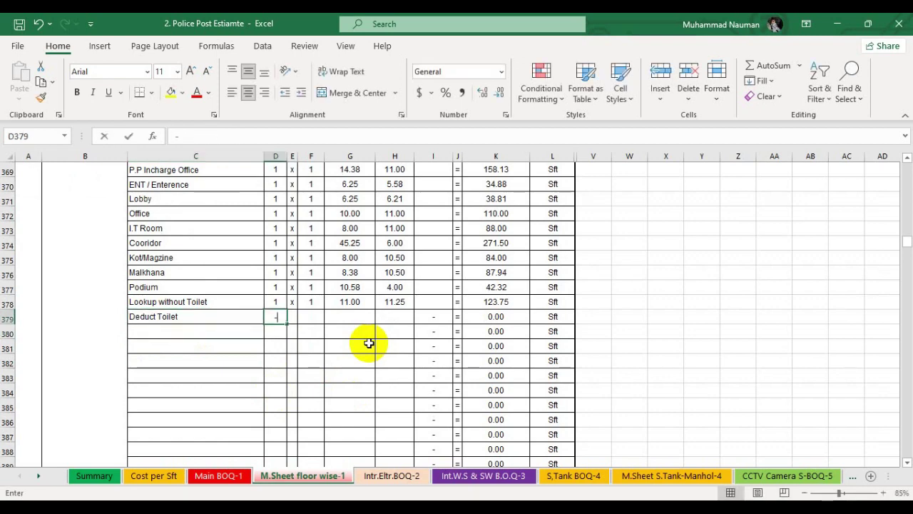
type("1")
key("Tab")
type("x")
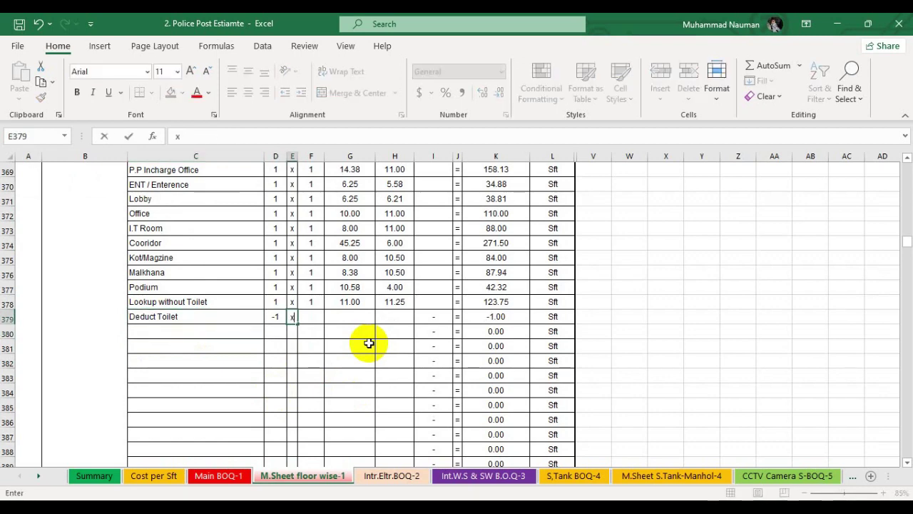
key("Tab")
type("1")
key("Tab")
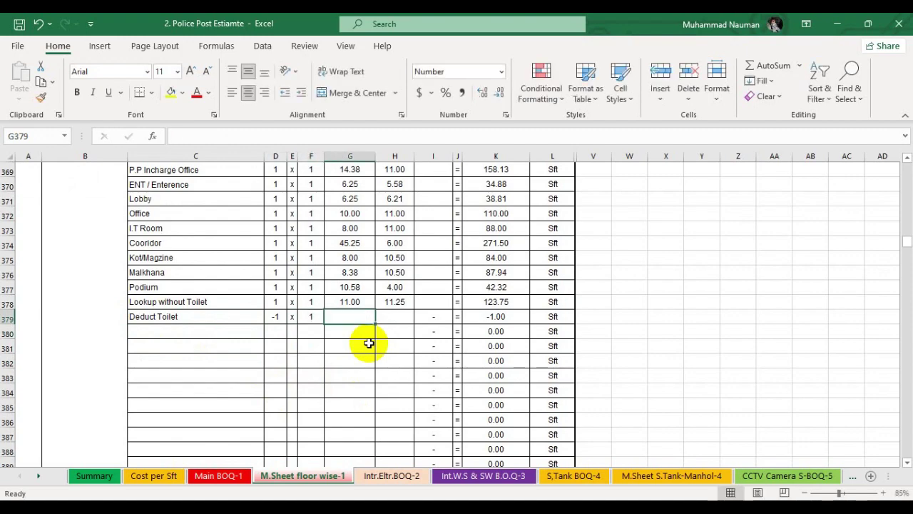
Check the lock-up toilet's size on the AutoCAD ground floor plan and enter 4 by 4 as the Deduct Toilet dimensions in Excel
key("alt+Tab")
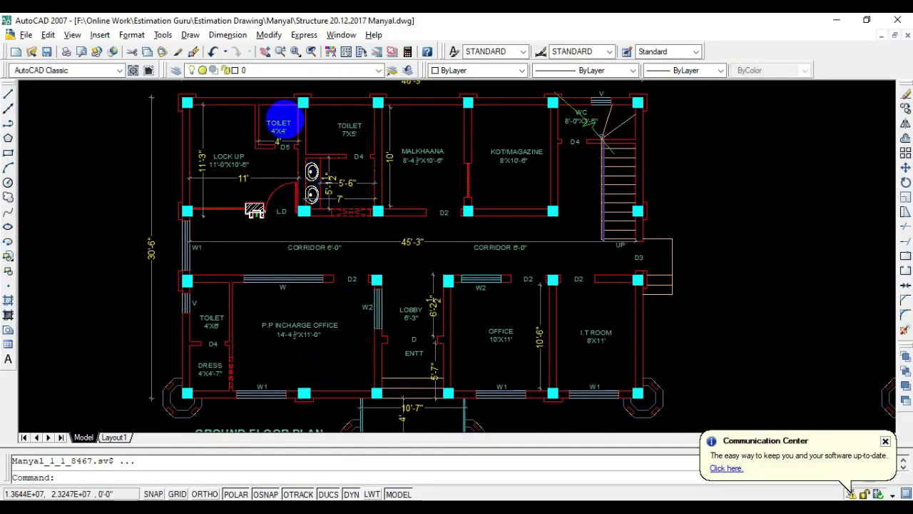
scroll(262, 171, "up", 5)
scroll(262, 171, "down", 6)
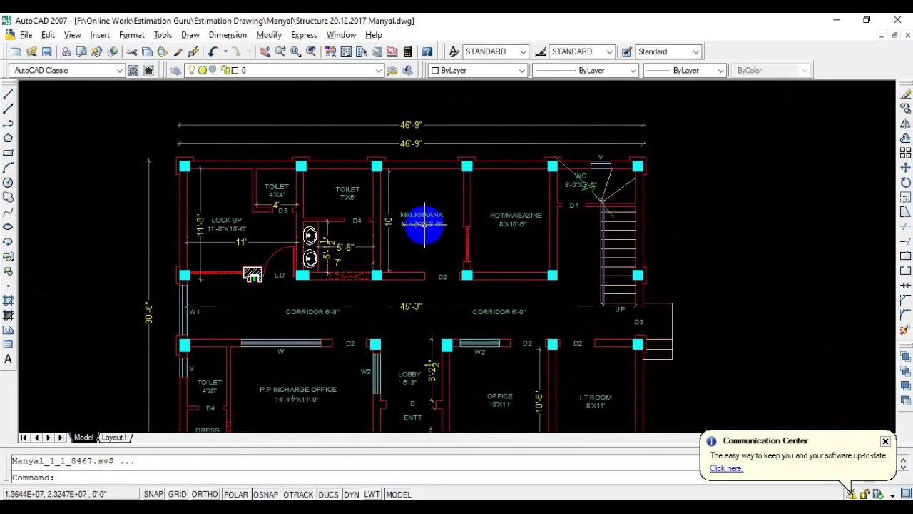
key("alt+Tab")
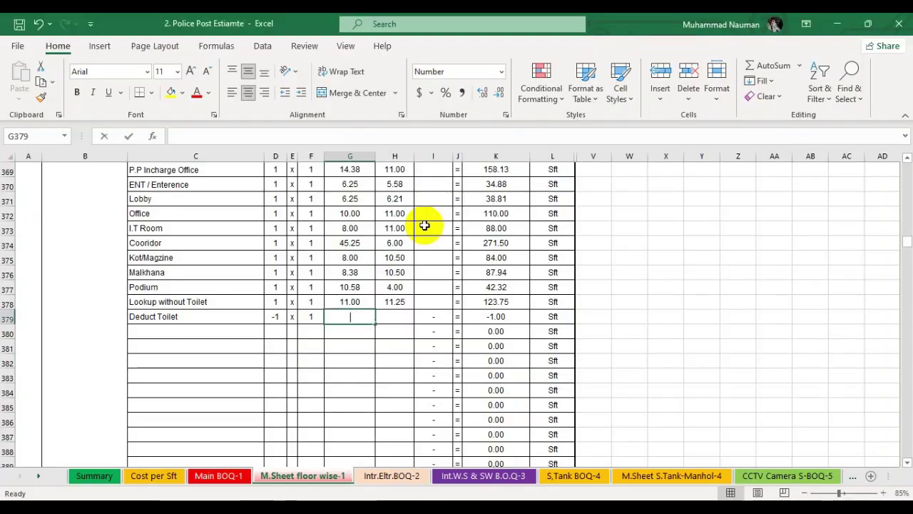
type("4")
key("Tab")
type("4")
key("Down")
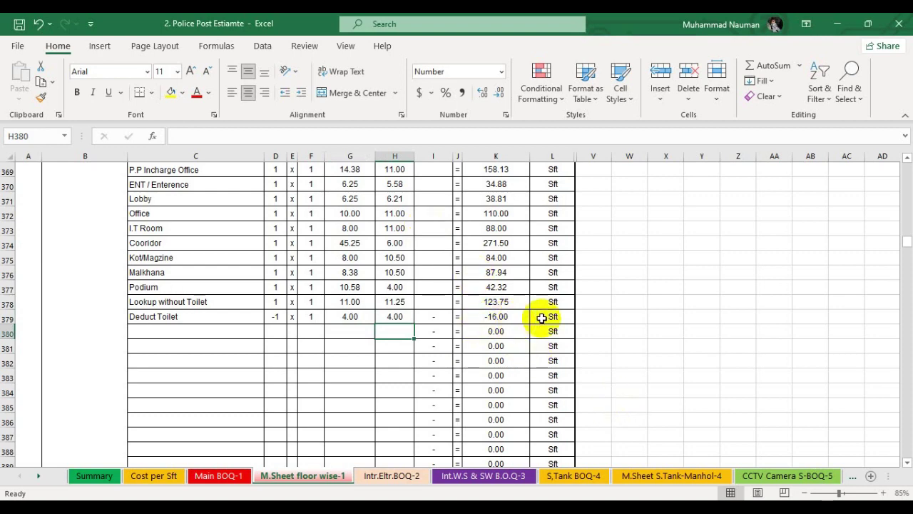
scroll(317, 334, "up", 2)
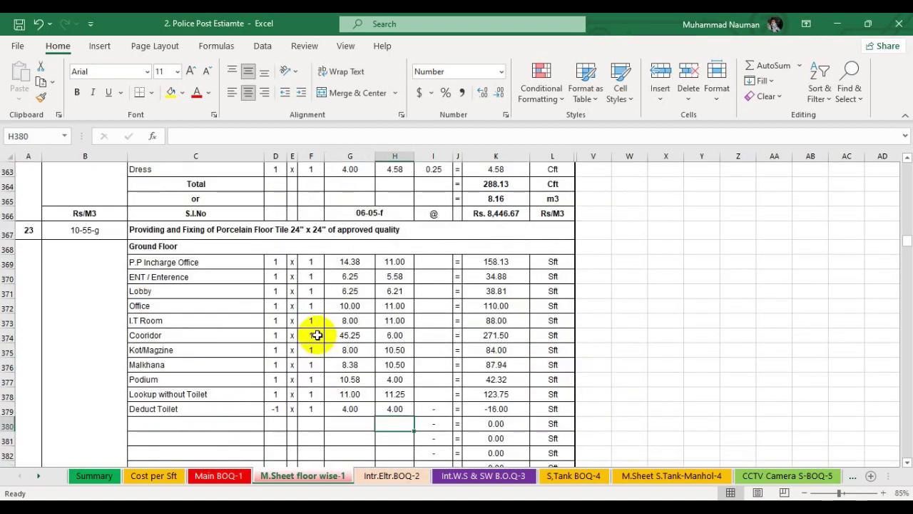
scroll(317, 334, "down", 4)
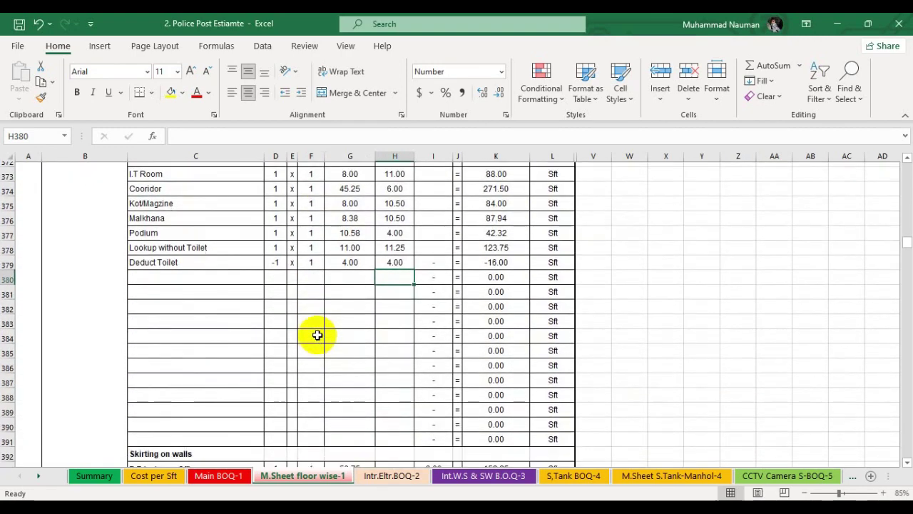
Delete the unused blank rows 380 to 391 between the Deduct Toilet entry and the Skirting on walls heading
scroll(317, 335, "up", 1)
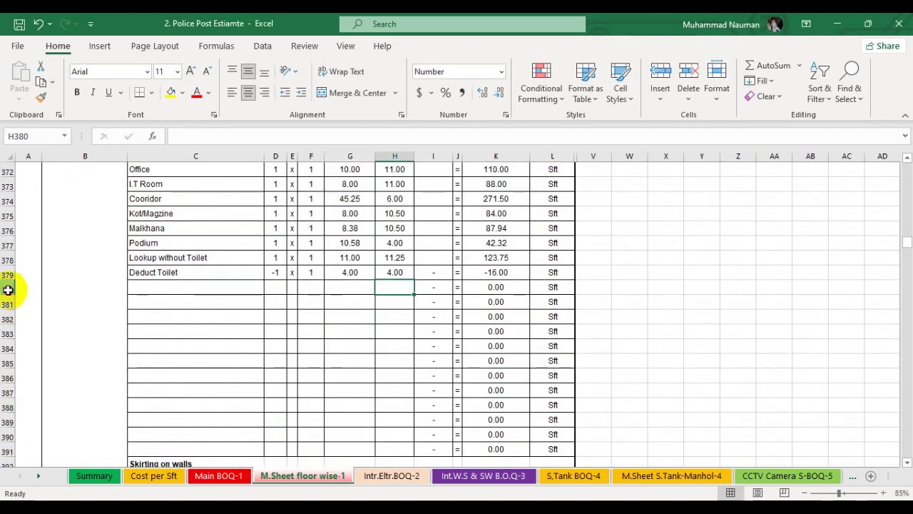
left_click_drag(8, 289, 7, 450)
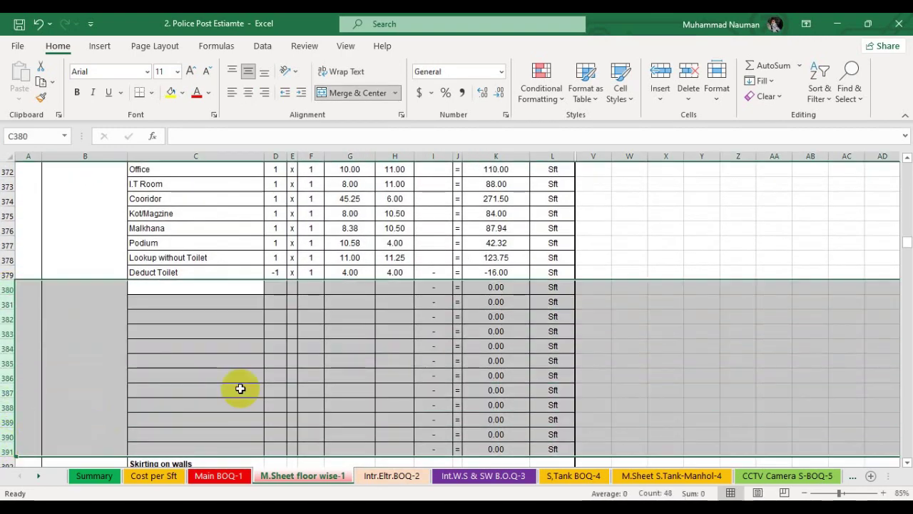
key("ctrl+v")
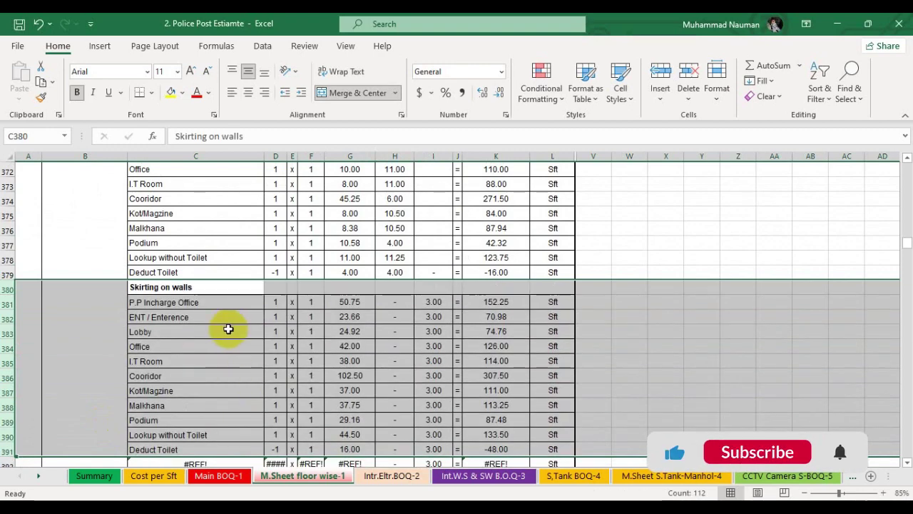
scroll(227, 329, "down", 1)
scroll(220, 316, "up", 1)
Examine the formula behind the P.P Incharge Office skirting length in G381 without changing it
left_click(204, 285)
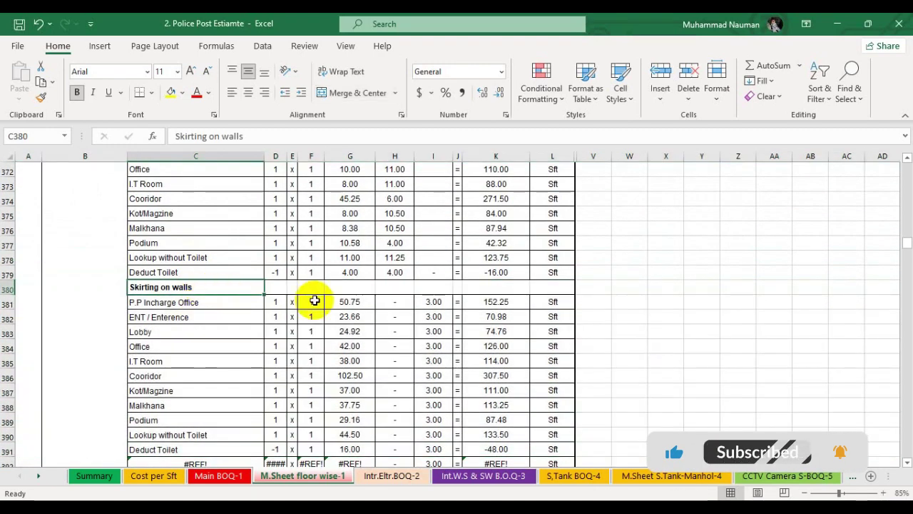
left_click(356, 302)
double_click(356, 301)
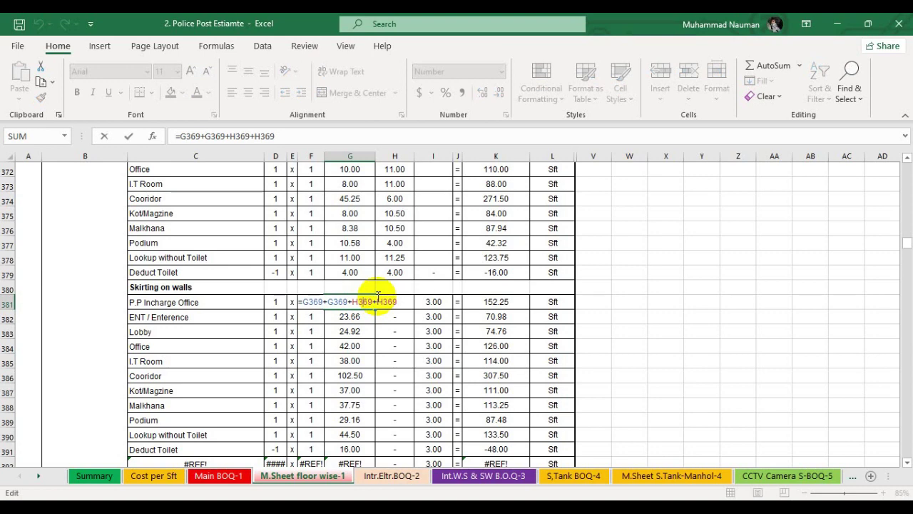
key("Escape")
Set the skirting height to 1 for all room rows from P.P Incharge Office to Deduct Toilet (I381:I391)
scroll(424, 285, "down", 1)
left_click(435, 257)
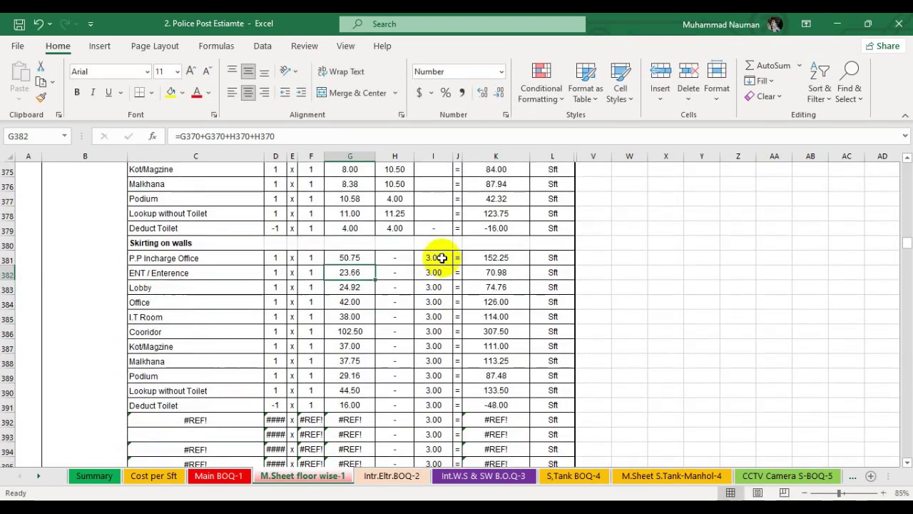
left_click_drag(450, 316, 439, 403)
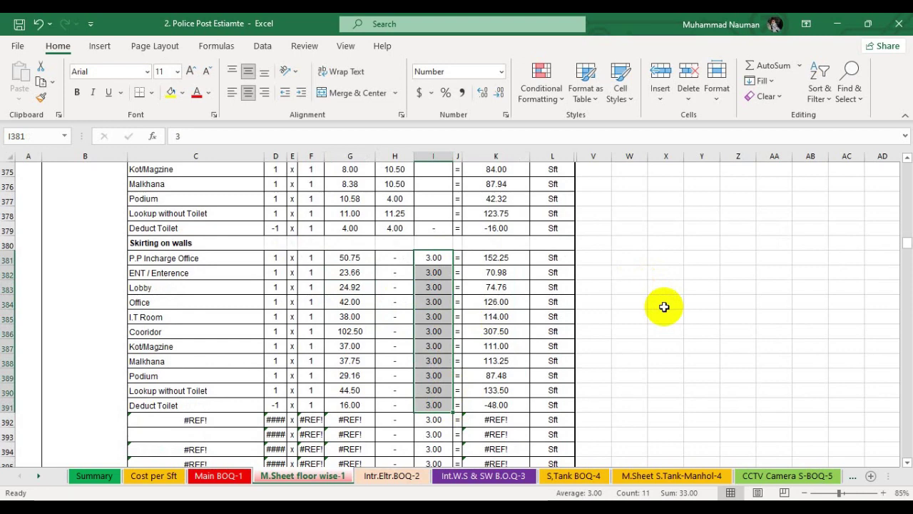
type("1")
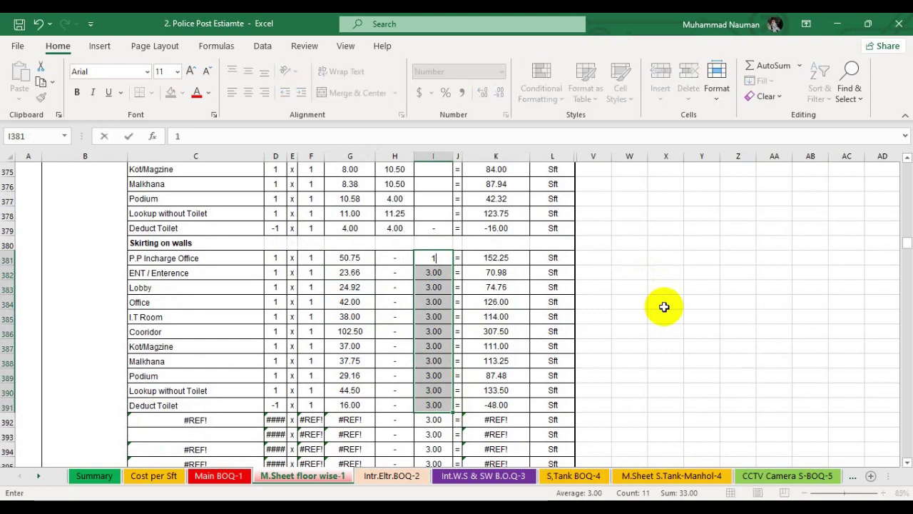
key("ctrl+Return")
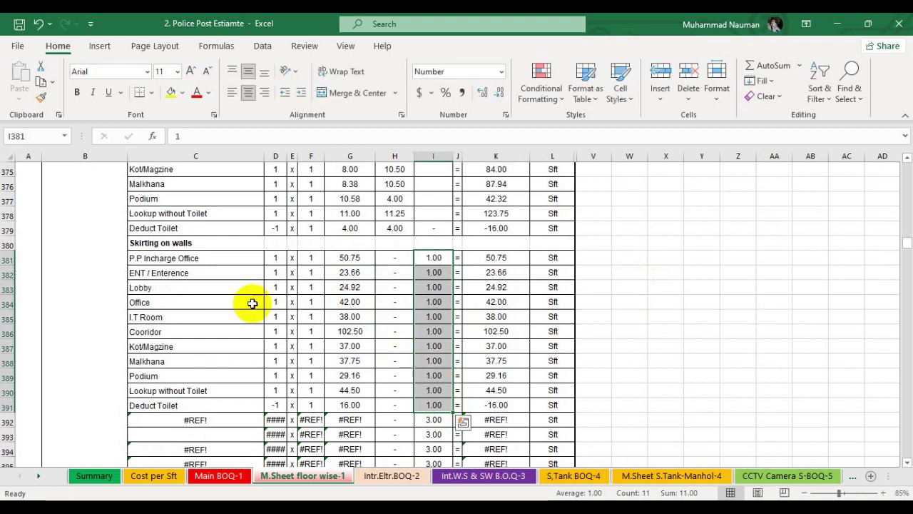
Delete the #REF! rows 392 to 403 above the skirting Sub-Total
scroll(129, 285, "down", 4)
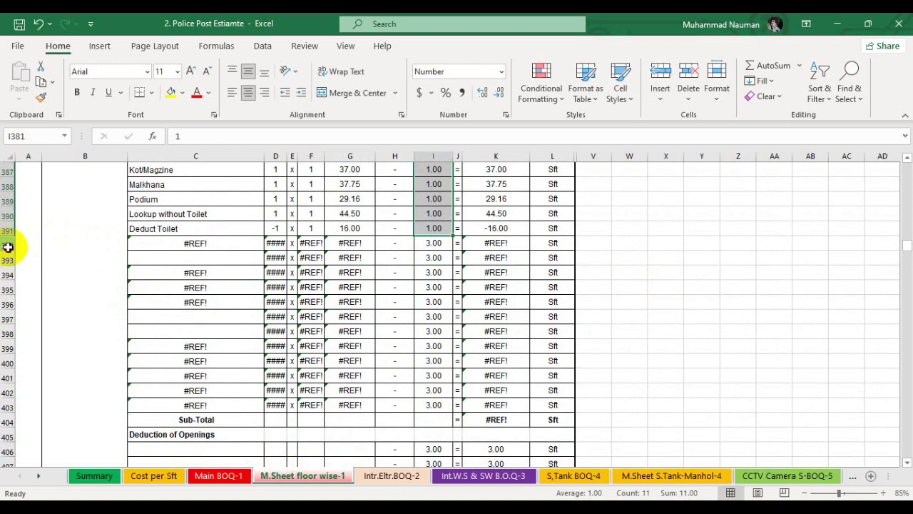
left_click_drag(7, 246, 5, 404)
key("ctrl+minus")
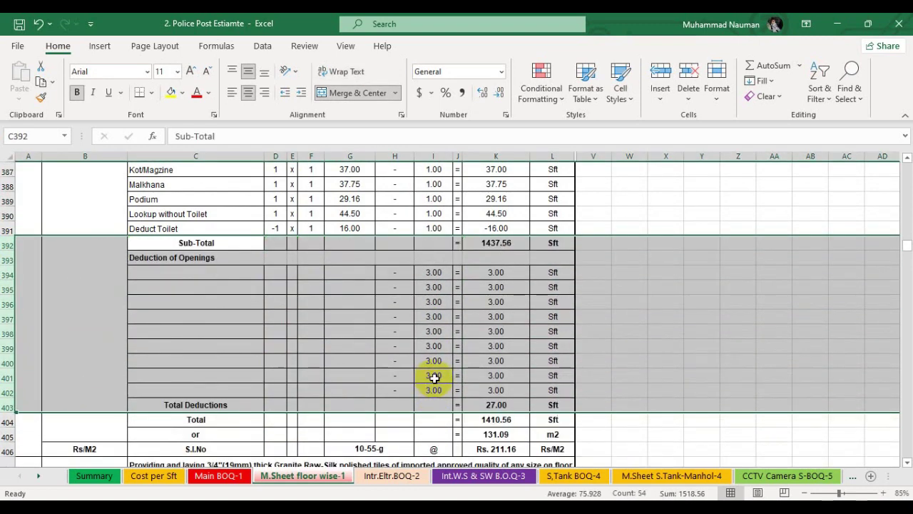
Set the height to 1 in all Deduction of Openings rows (I394:I402)
scroll(285, 350, "up", 1)
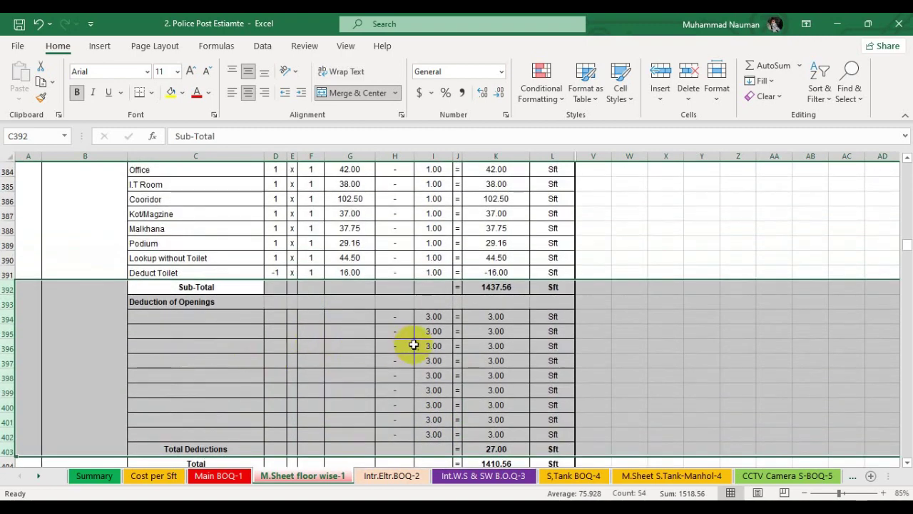
scroll(421, 321, "down", 1)
left_click_drag(435, 275, 438, 389)
type("1")
key("ctrl+Return")
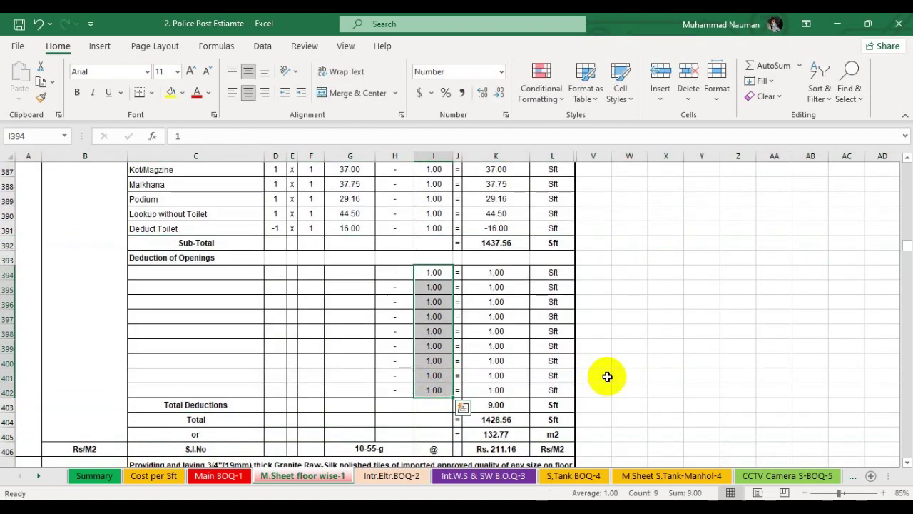
scroll(257, 320, "up", 7)
scroll(164, 321, "up", 13)
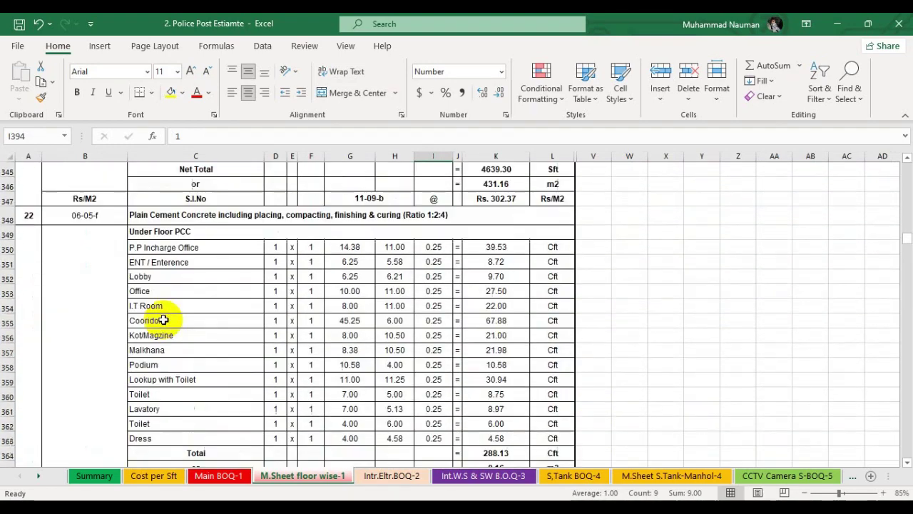
scroll(158, 319, "down", 1)
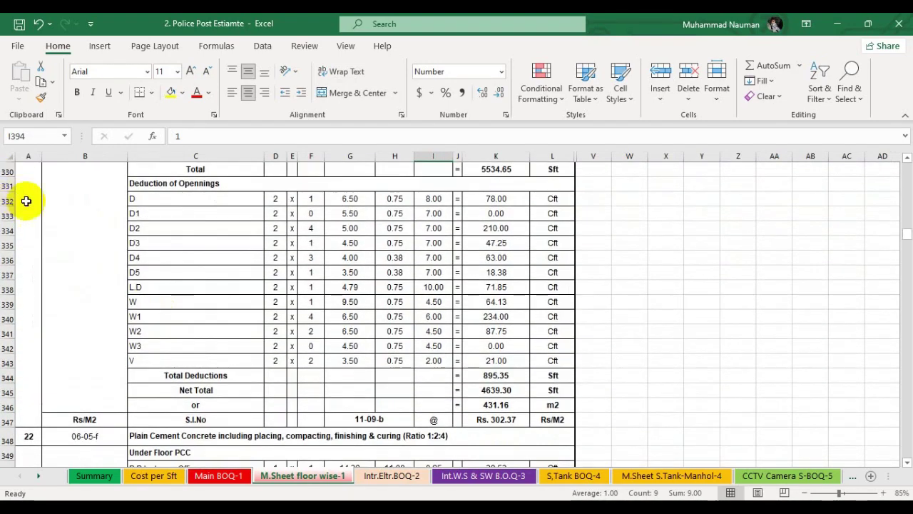
left_click_drag(7, 201, 7, 363)
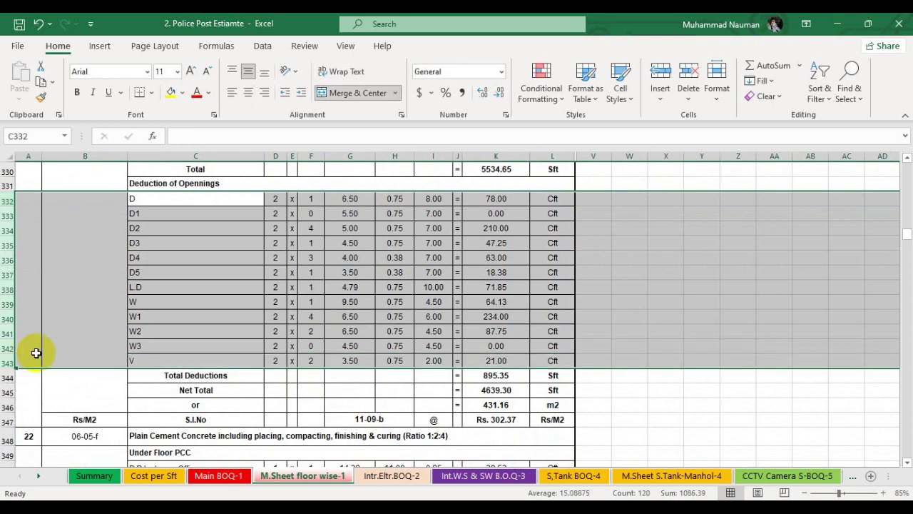
left_click_drag(6, 201, 4, 260)
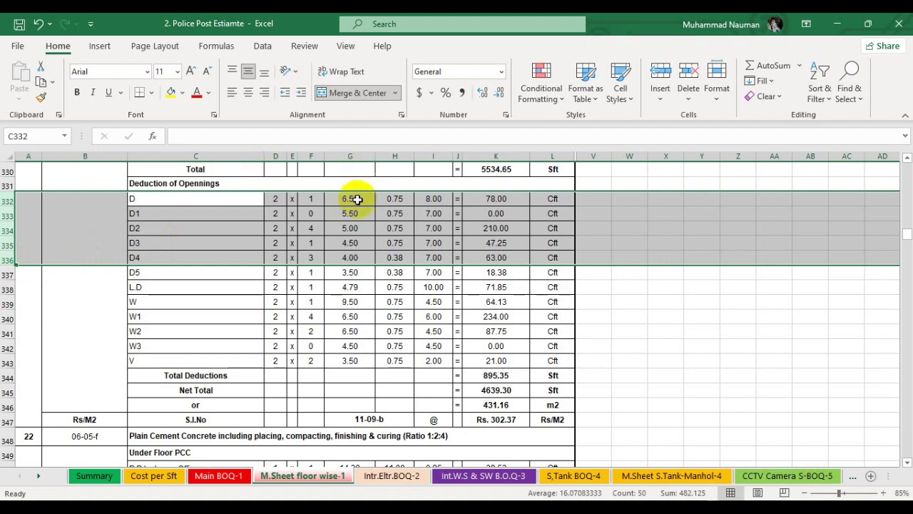
key("ctrl+c")
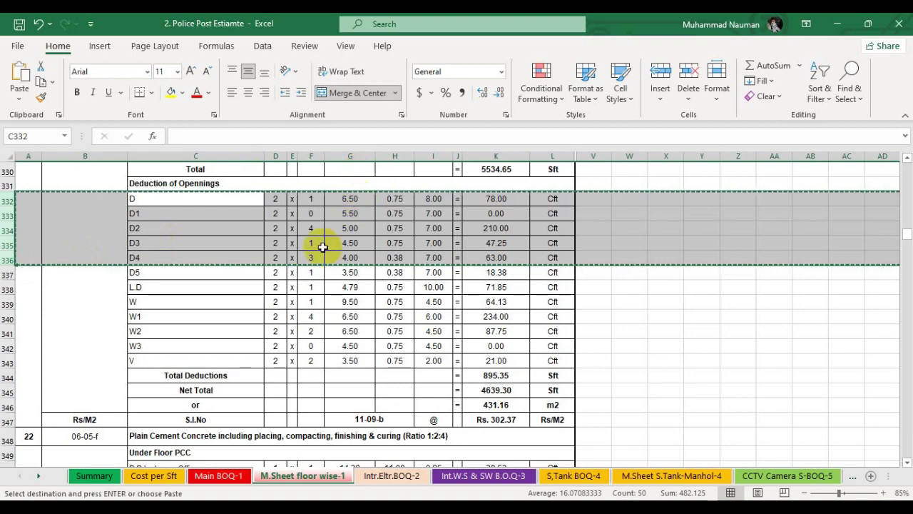
Look through the earlier masonry and lintel beam sections for single-count door opening entries to reuse
scroll(338, 259, "up", 9)
scroll(338, 259, "up", 15)
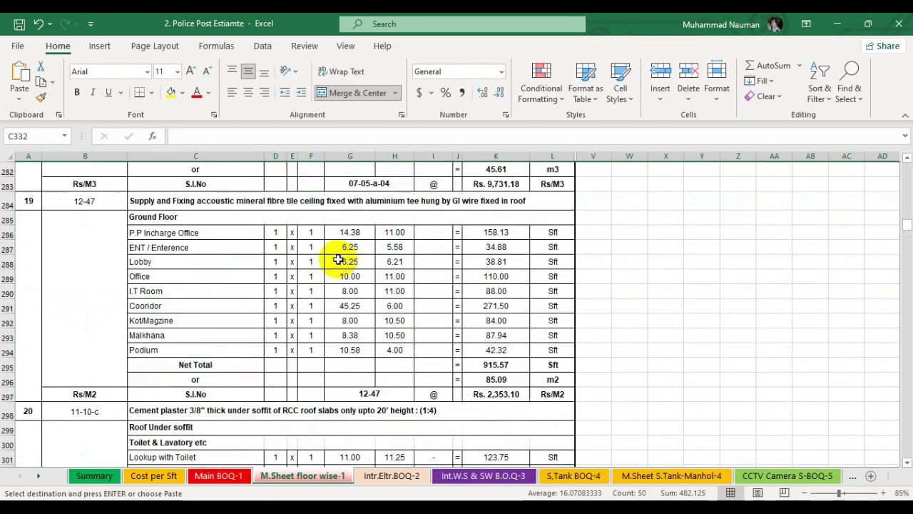
scroll(338, 259, "up", 3)
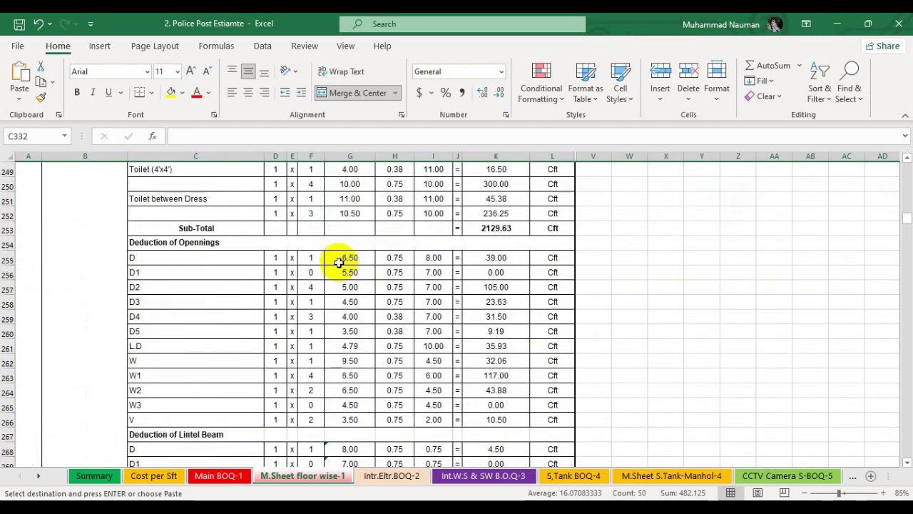
left_click(346, 257)
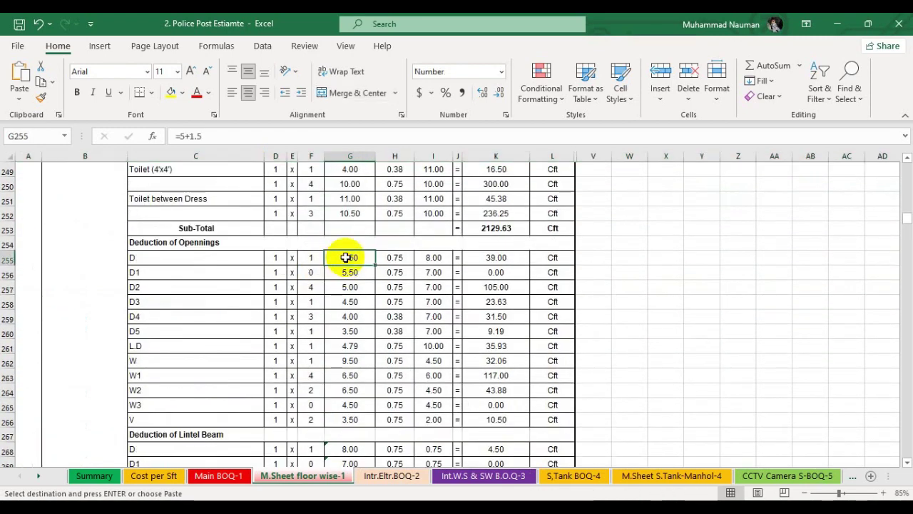
scroll(345, 258, "up", 12)
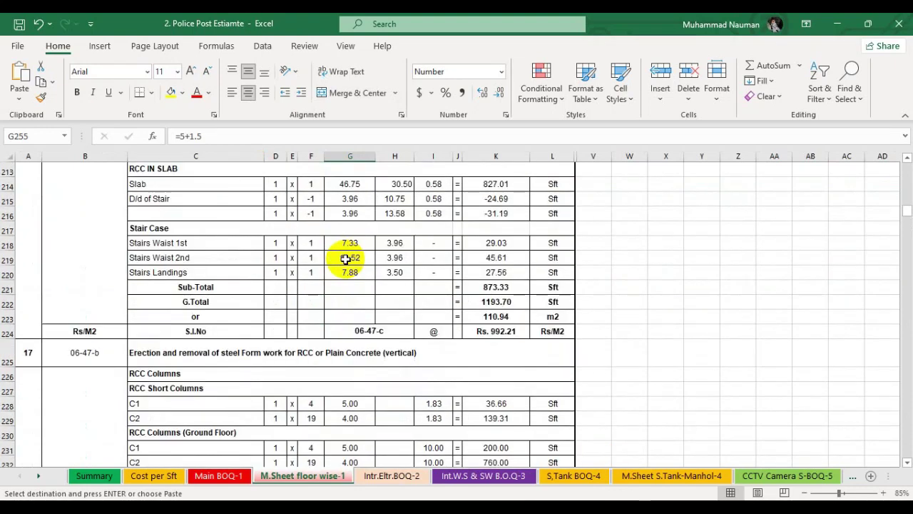
scroll(346, 259, "up", 20)
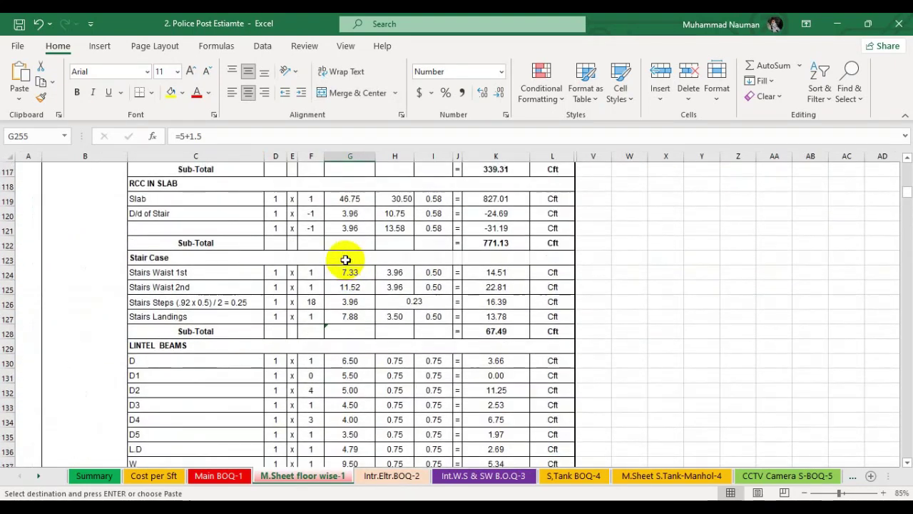
scroll(345, 259, "up", 6)
scroll(345, 260, "down", 18)
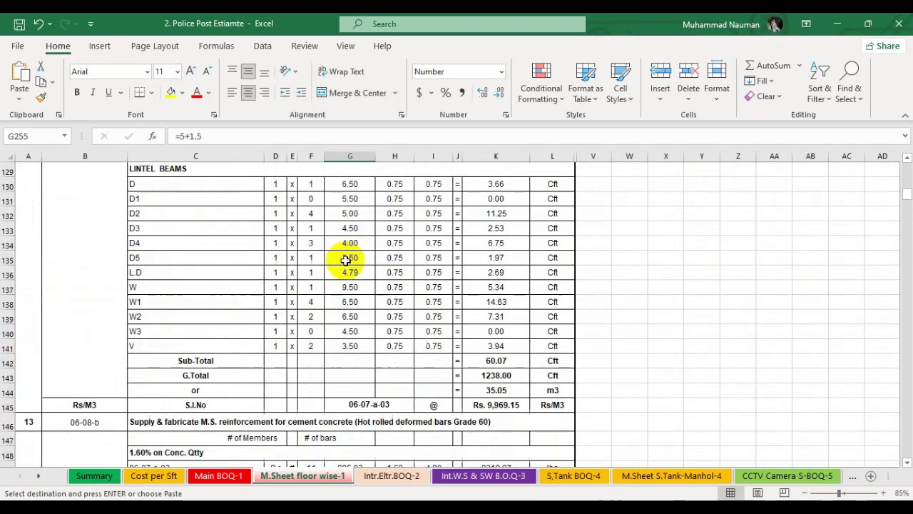
scroll(345, 260, "down", 20)
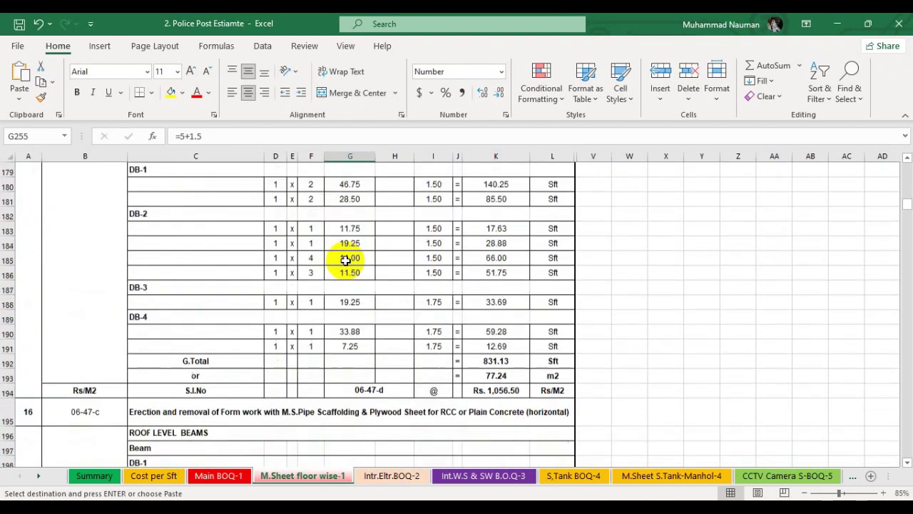
scroll(346, 260, "down", 10)
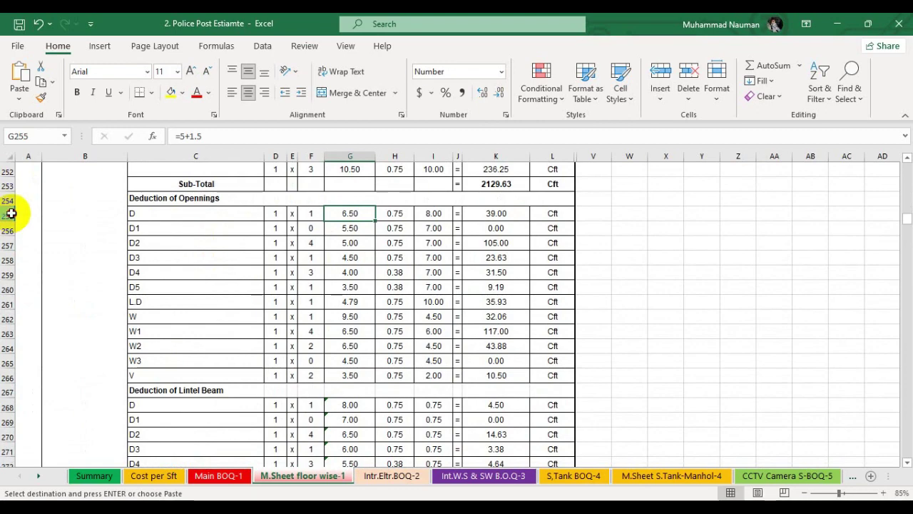
Copy the door rows D to D4 (rows 255 to 259) into the tile item's Deduction of Openings, starting at row 394
left_click_drag(11, 213, 183, 265)
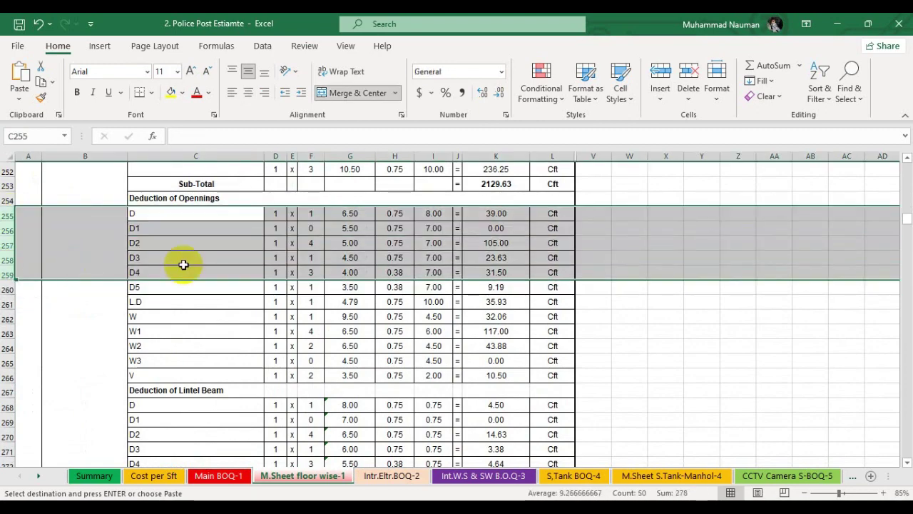
scroll(347, 322, "down", 20)
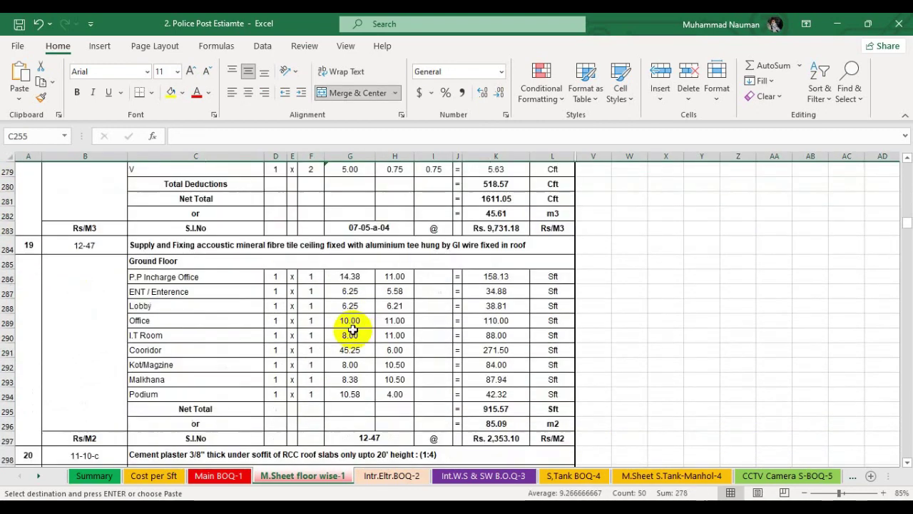
scroll(351, 326, "down", 20)
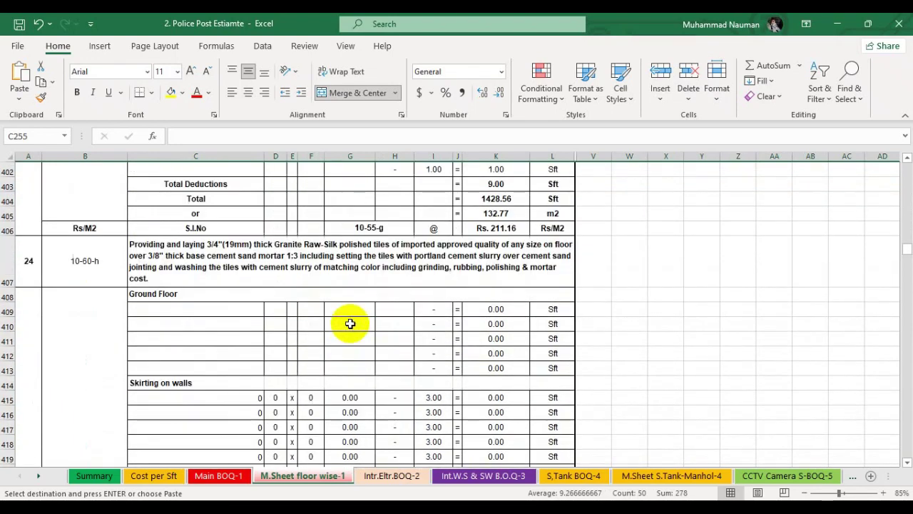
scroll(350, 323, "up", 7)
scroll(351, 323, "down", 2)
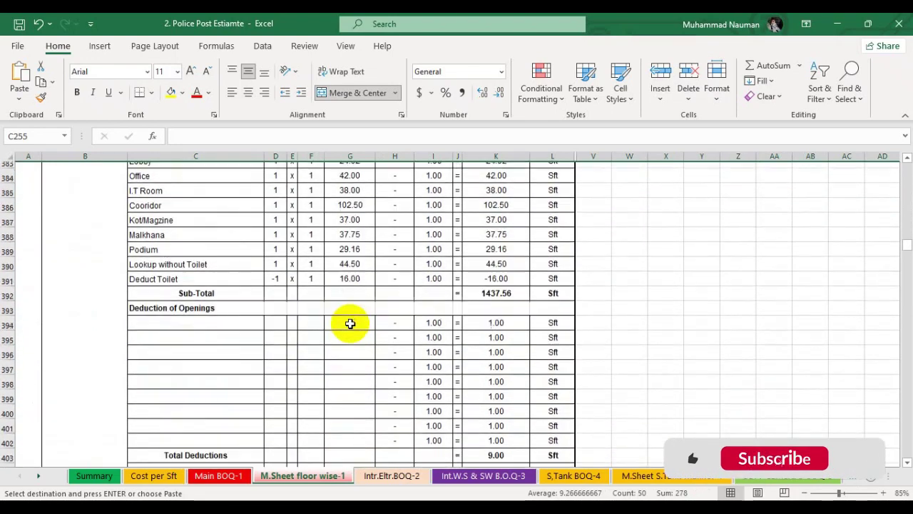
left_click(7, 273)
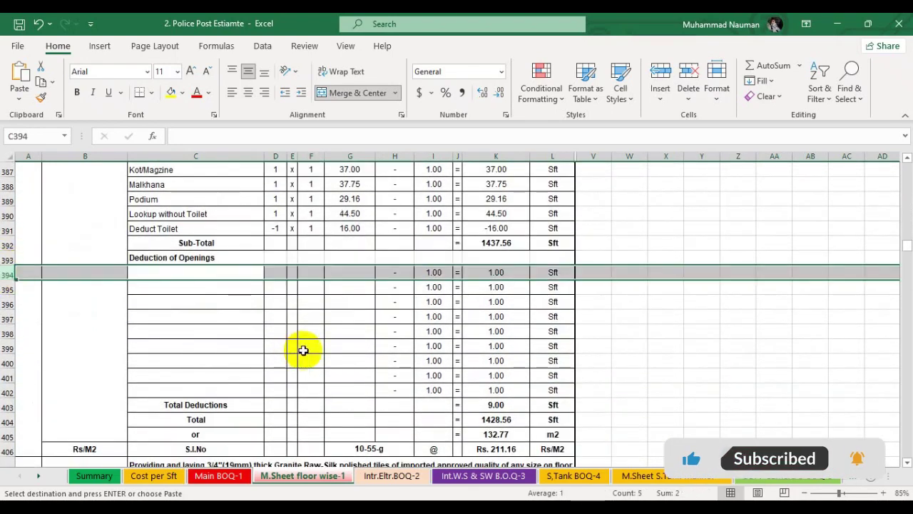
key("ctrl+v")
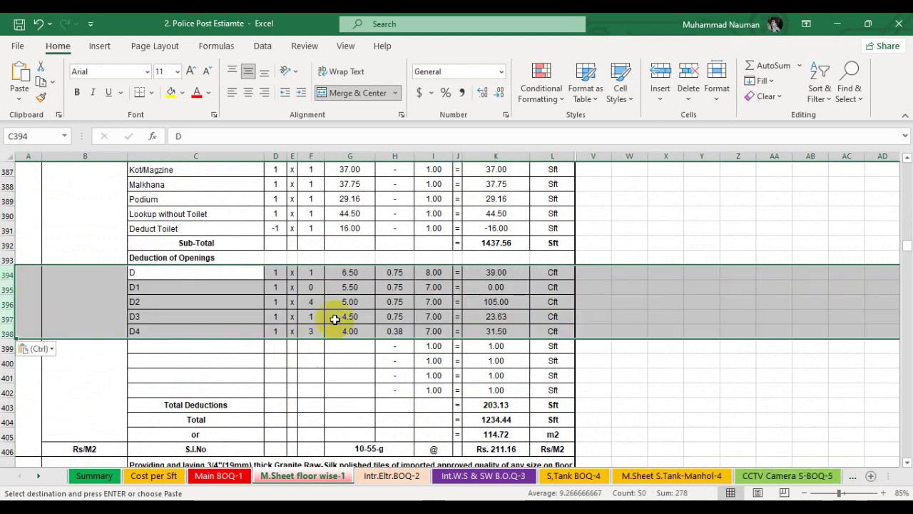
Clear the column H thickness values of the pasted door rows D to D4 (H394:H398)
left_click_drag(391, 270, 398, 333)
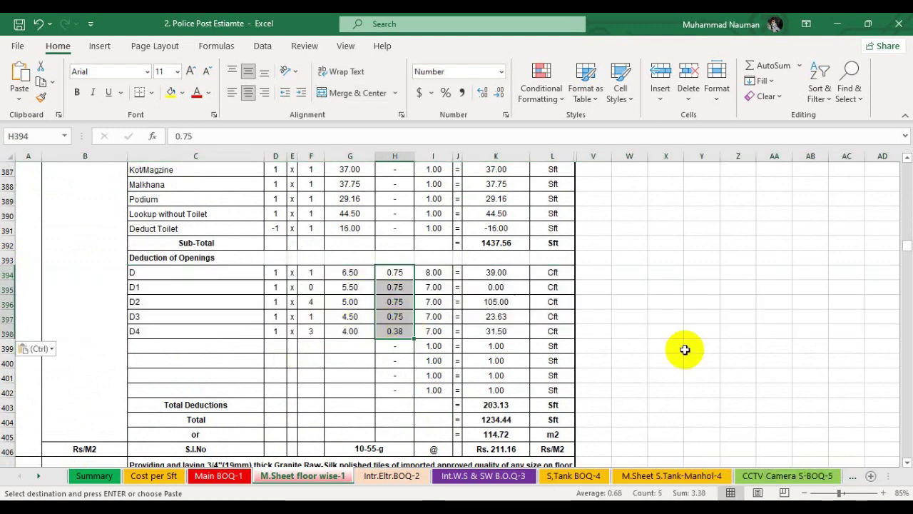
key("Delete")
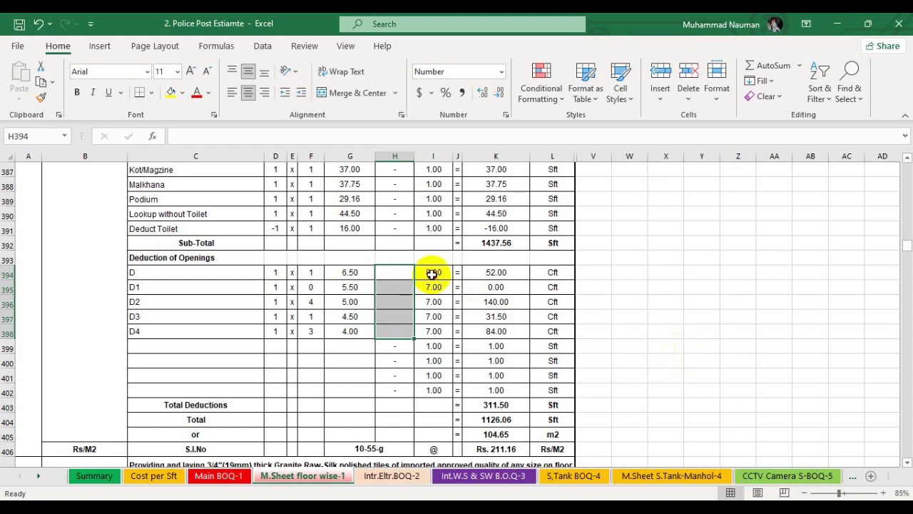
Set the height to 1 for the door rows D to D4 in the Deduction of Openings (I394:I398)
left_click_drag(431, 274, 433, 335)
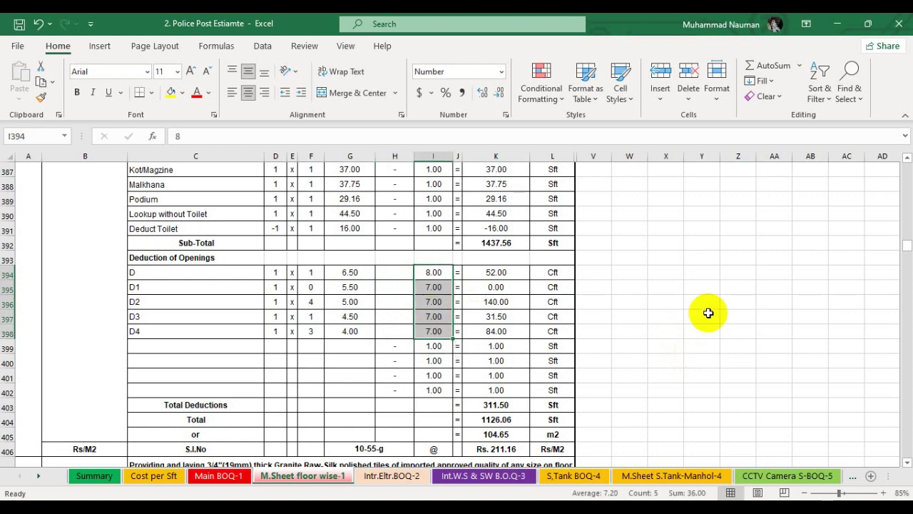
type("1")
key("ctrl+Return")
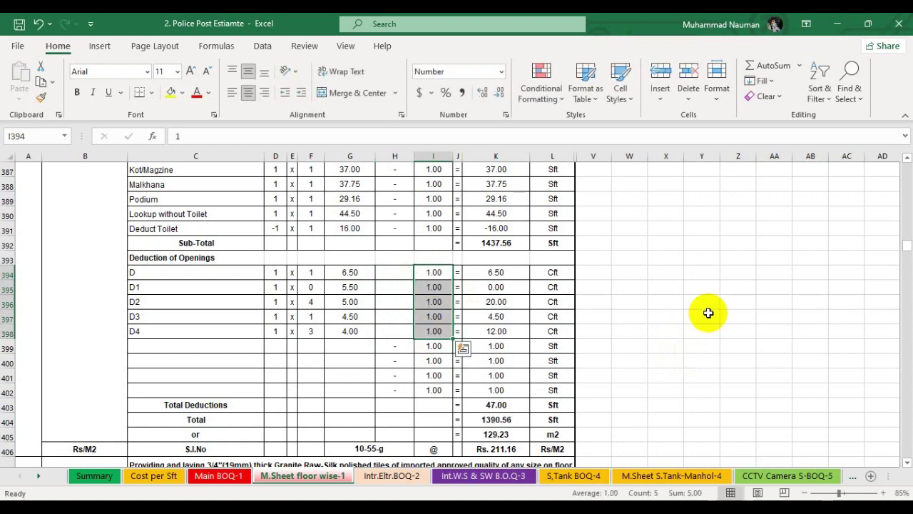
Copy the Sft unit from L400 into the unit cells of door rows D to D4 (L394:L398)
left_click(547, 357)
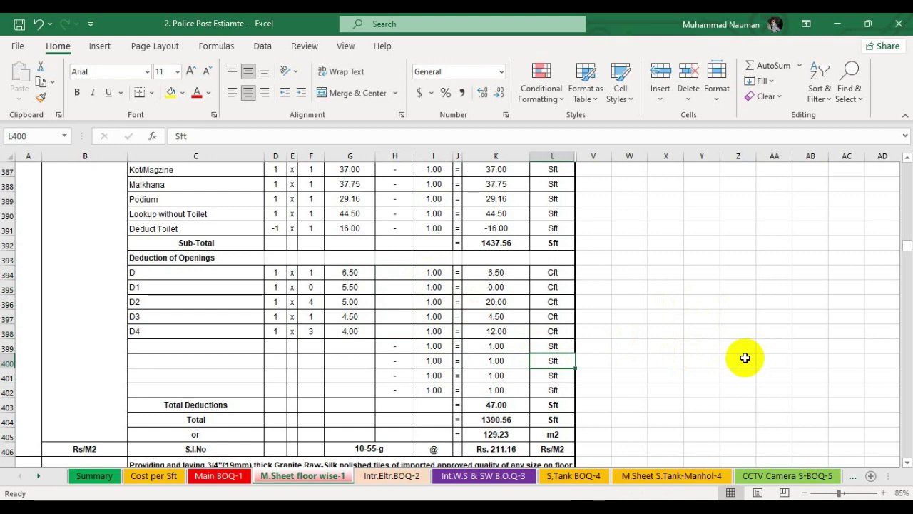
key("ctrl+c")
left_click_drag(550, 271, 553, 343)
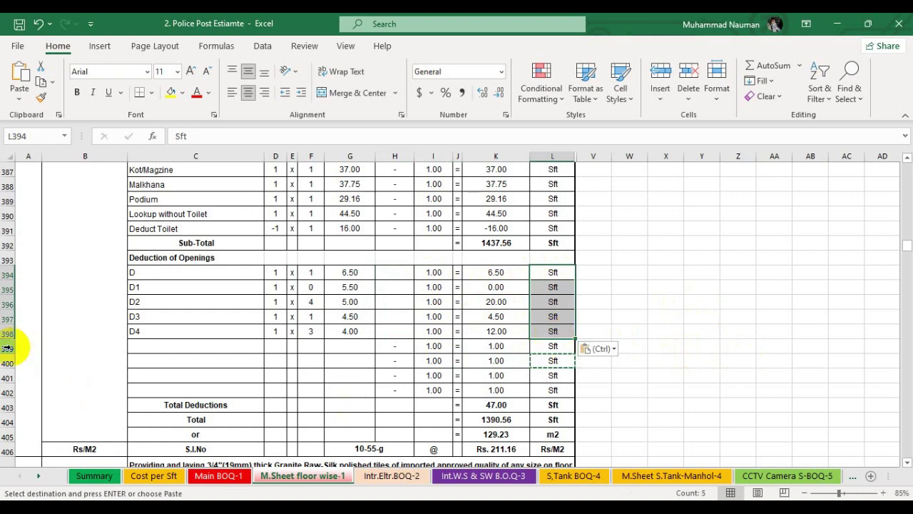
Delete the four unused rows 399 to 402 above the Total Deductions row
left_click_drag(8, 347, 7, 392)
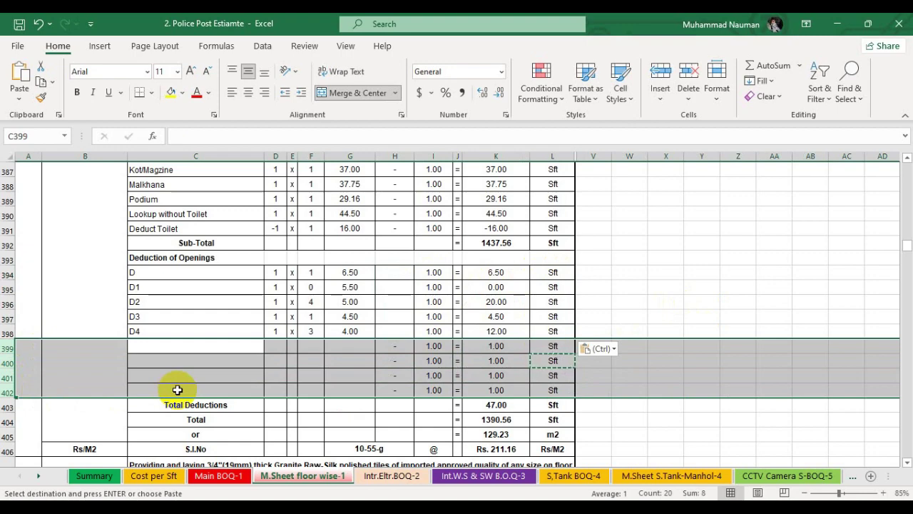
key("ctrl+minus")
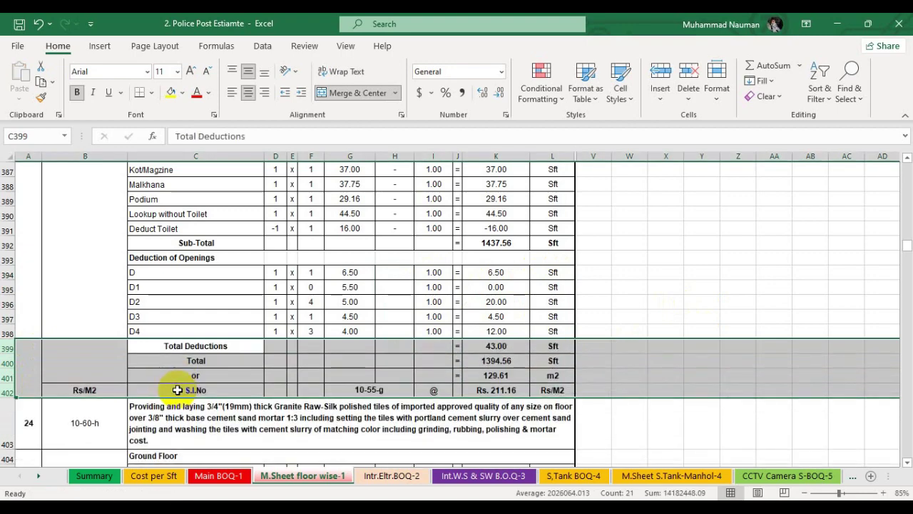
left_click(542, 333)
Review the porcelain tile item's floor, skirting and deduction rows, including the P.P Incharge Office skirting length formula in G381
scroll(492, 328, "up", 5)
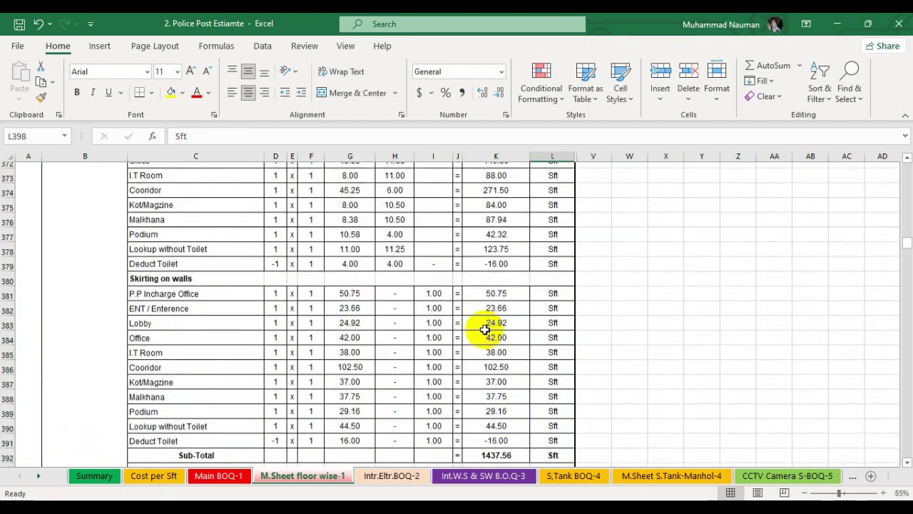
scroll(485, 329, "up", 2)
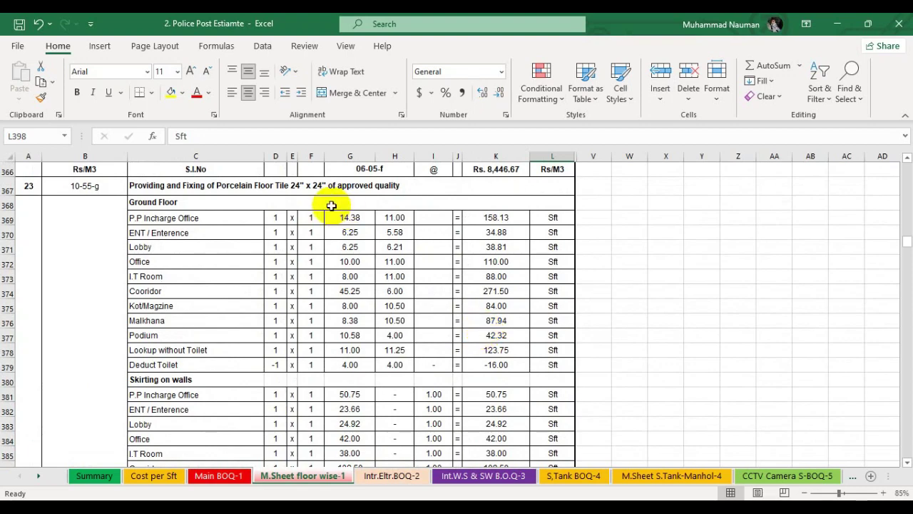
scroll(252, 211, "down", 3)
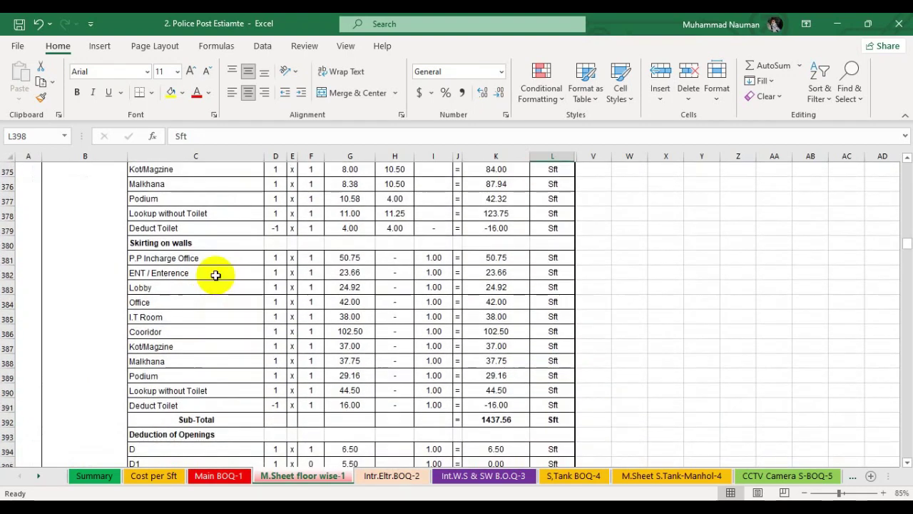
double_click(352, 257)
scroll(428, 236, "up", 3)
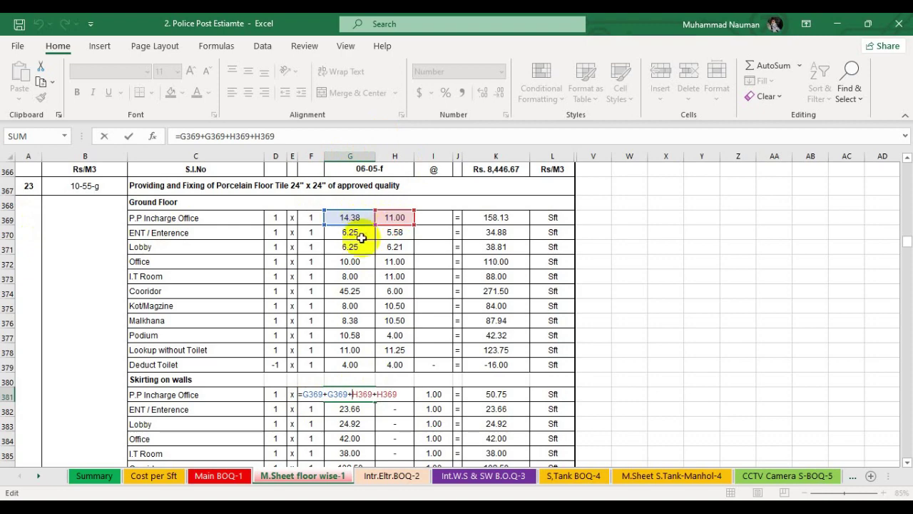
left_click(351, 394)
key("Return")
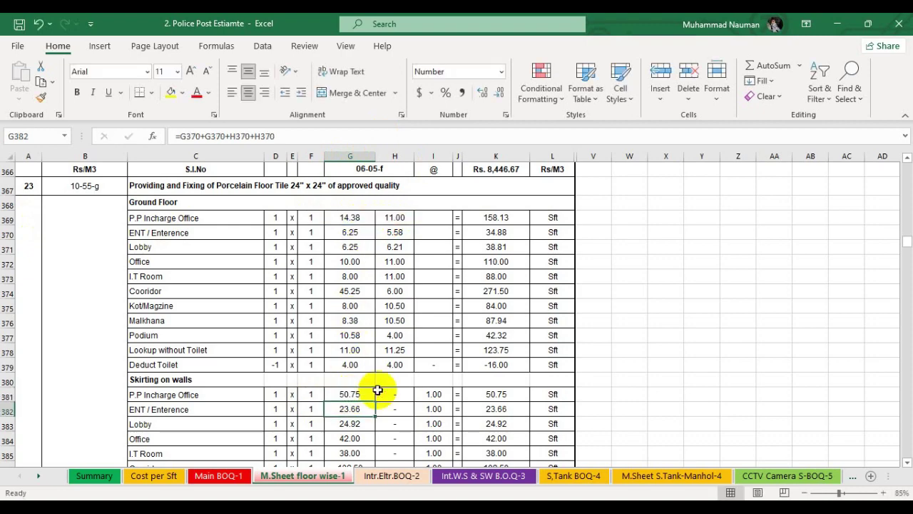
scroll(373, 378, "down", 3)
scroll(351, 300, "down", 2)
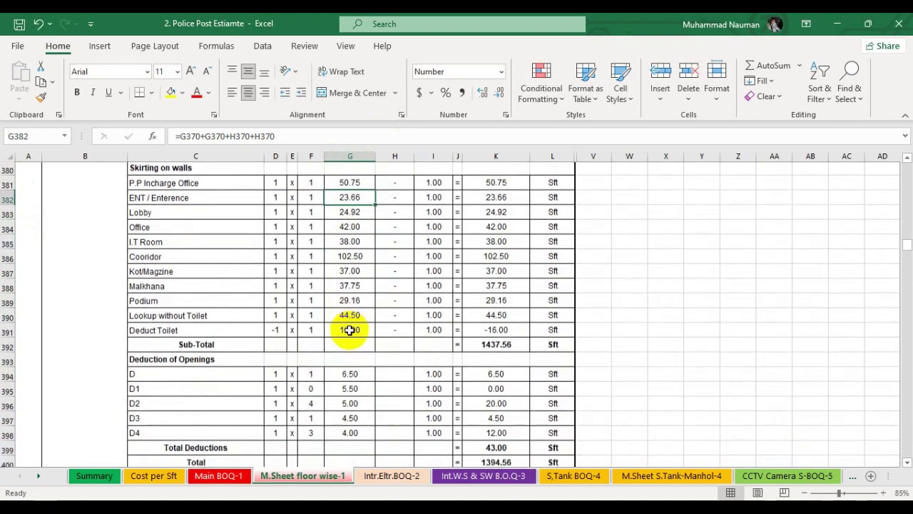
scroll(356, 340, "down", 1)
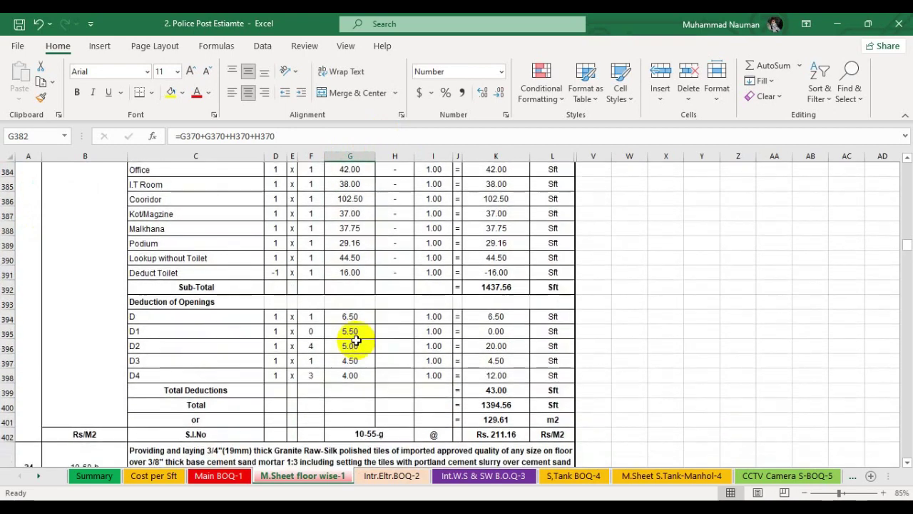
scroll(373, 332, "up", 7)
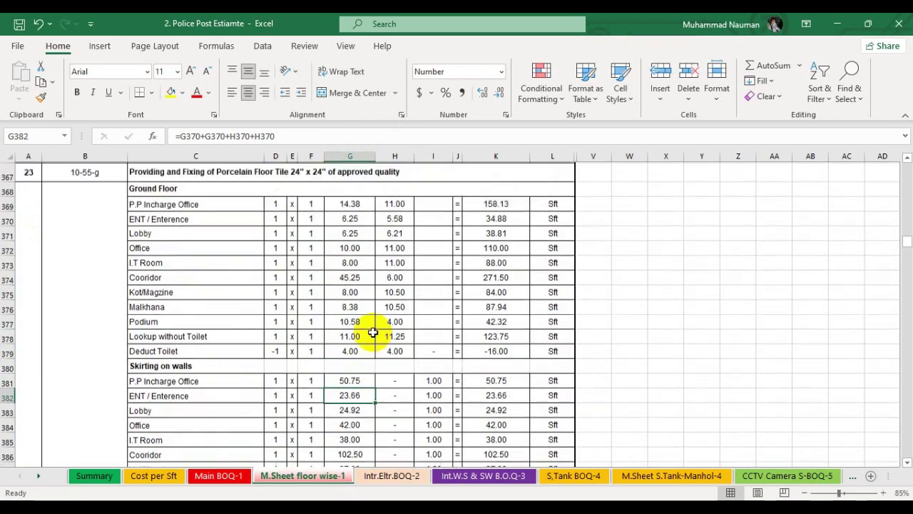
scroll(373, 333, "down", 1)
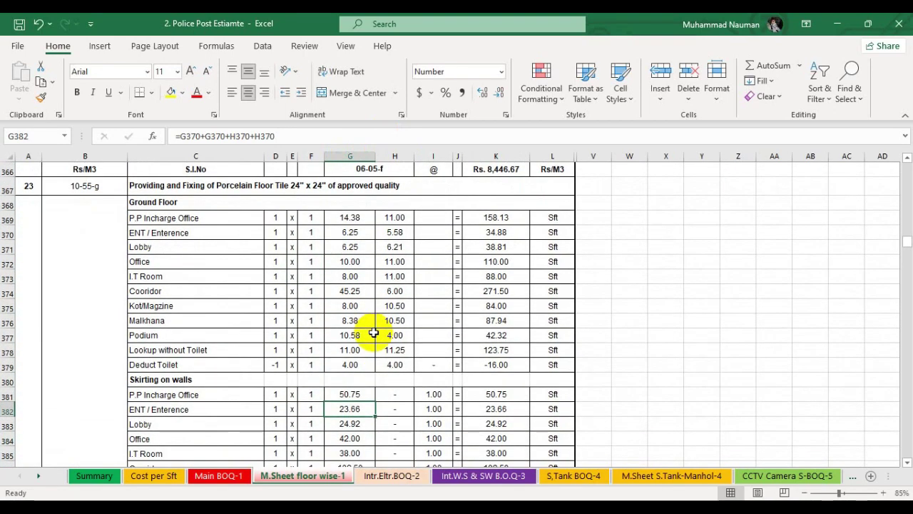